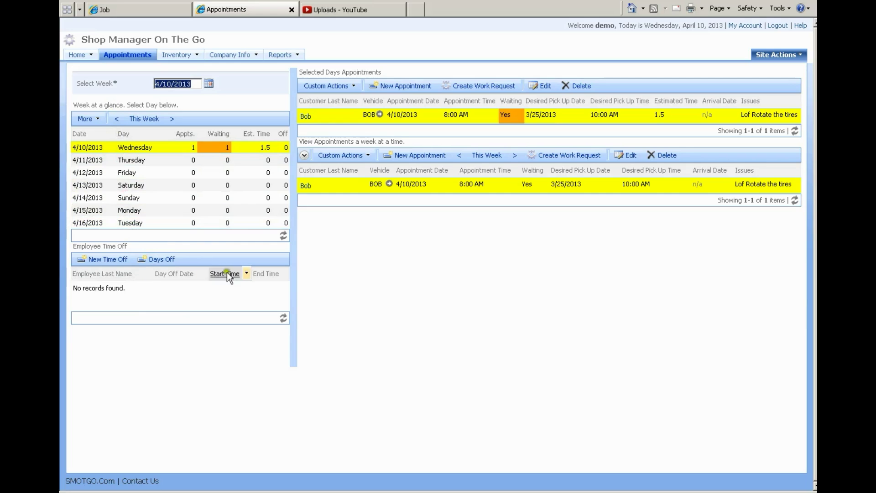
Step: Review the week's appointments, checking Sunday 4/14/2013 and returning to Wednesday 4/10/2013
click(350, 119)
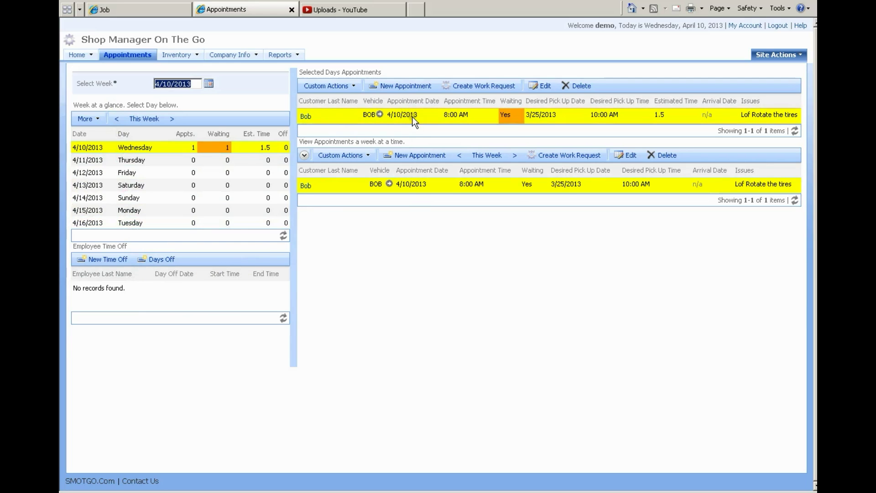
click(169, 151)
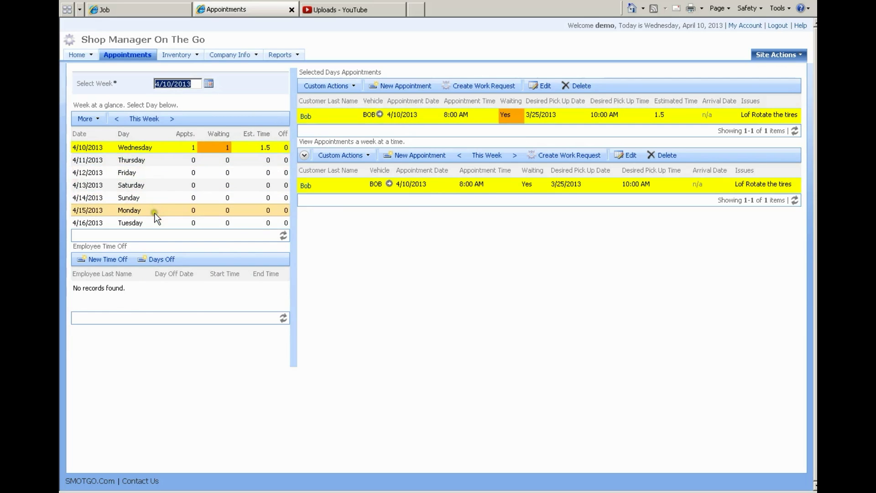
click(154, 201)
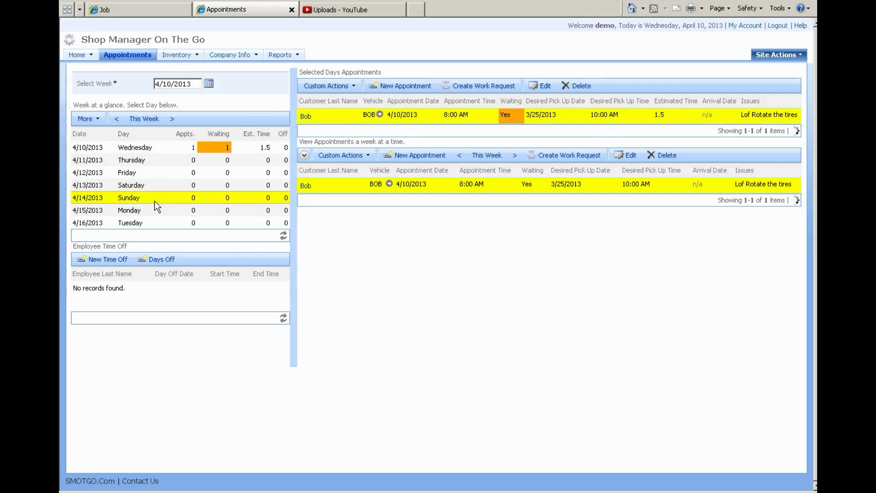
click(417, 197)
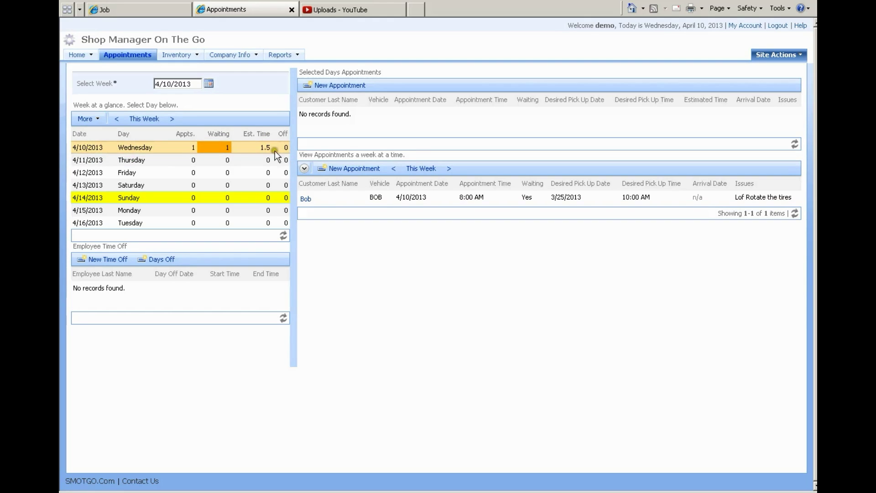
click(174, 149)
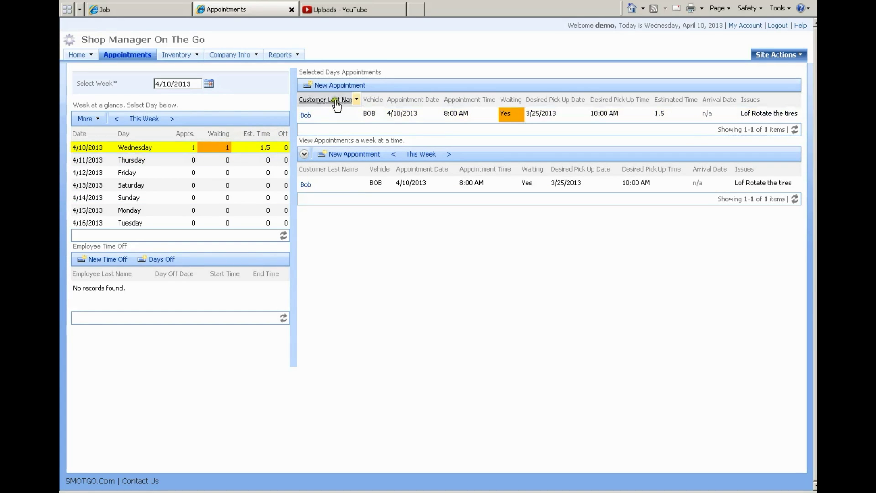
Step: Start a new appointment for the first customer's SAAB dated 4/10/2013
click(340, 86)
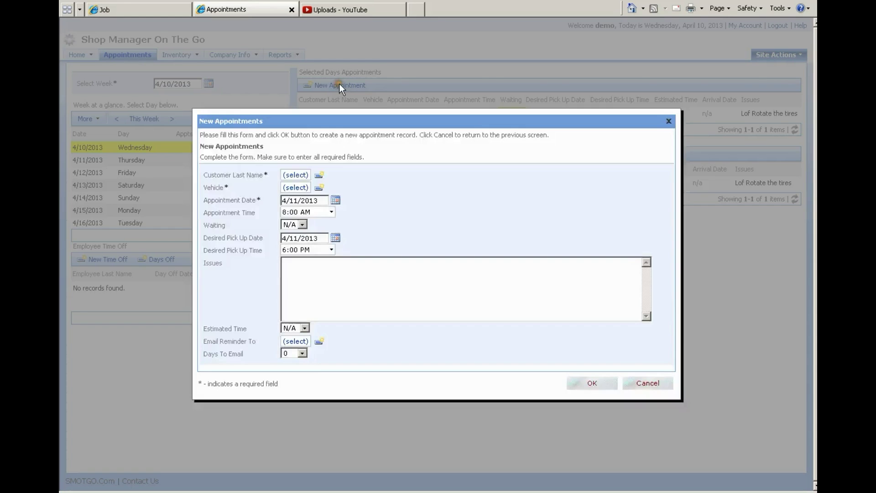
click(296, 175)
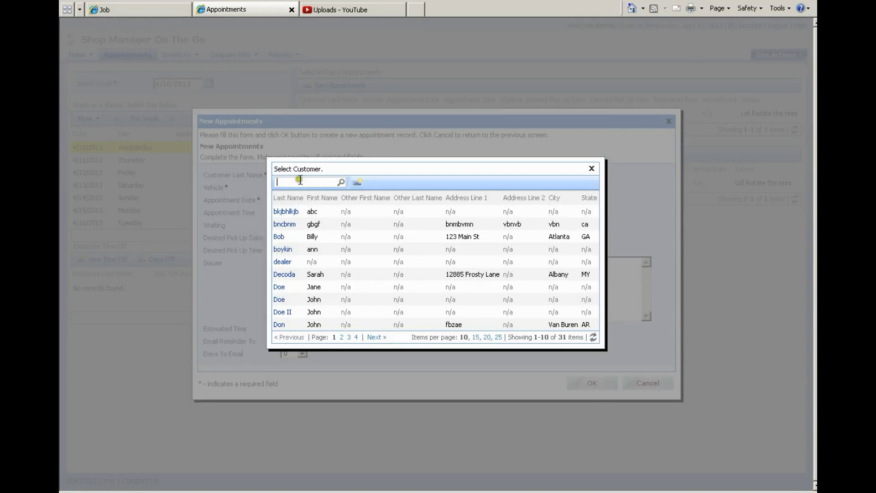
click(337, 211)
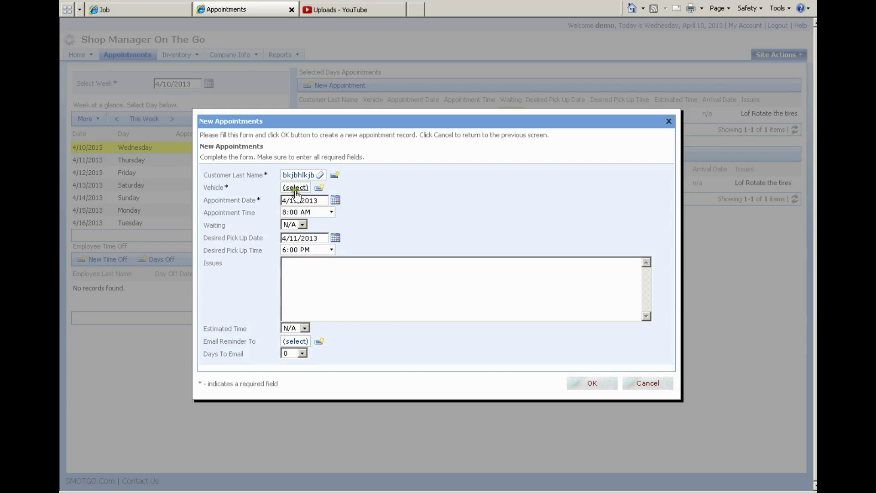
click(295, 188)
click(401, 268)
click(336, 200)
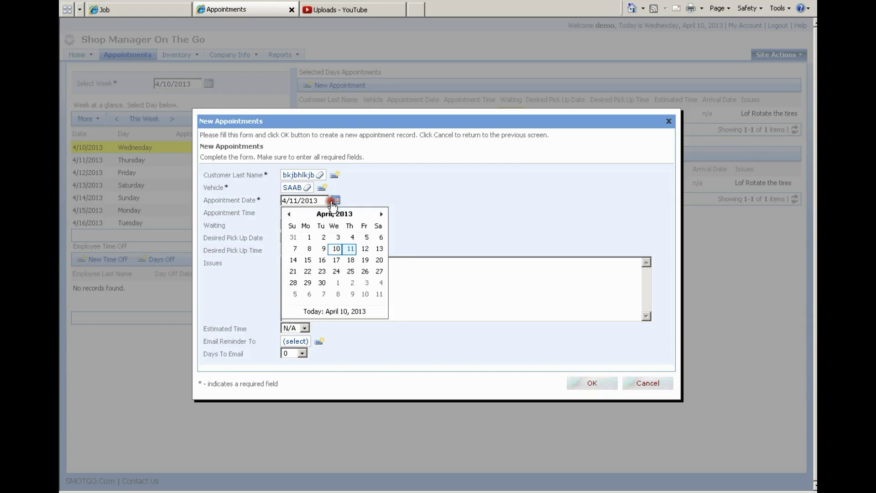
click(336, 249)
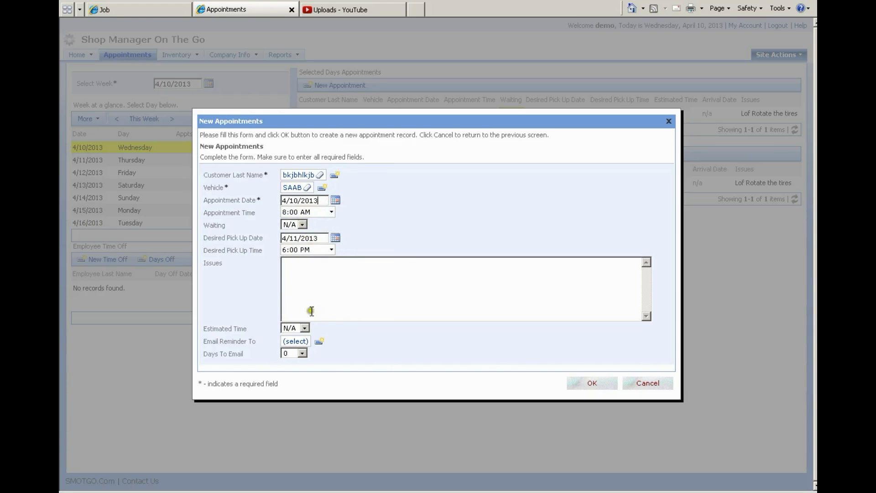
Step: Set the estimated time to 2 and bring up the reminder e-mail recipient choices
click(303, 353)
click(303, 328)
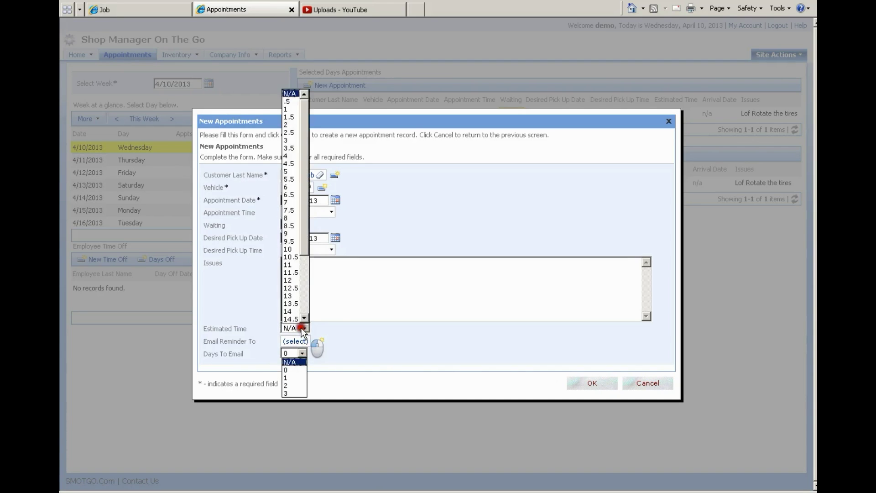
click(291, 125)
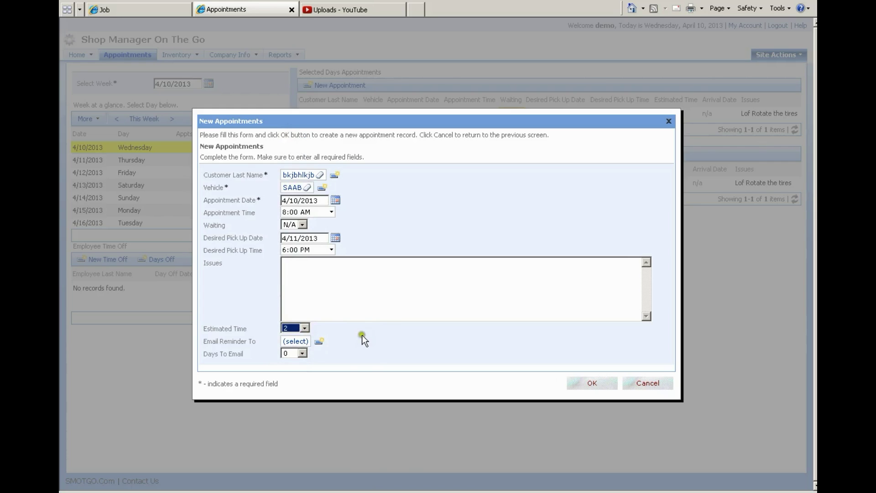
click(295, 342)
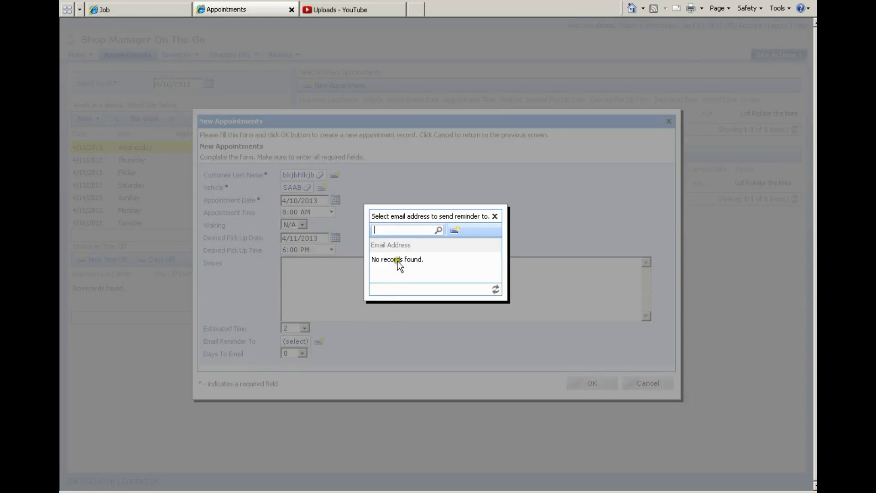
Step: Add and save a new reminder e-mail address for the appointment
click(455, 230)
click(325, 263)
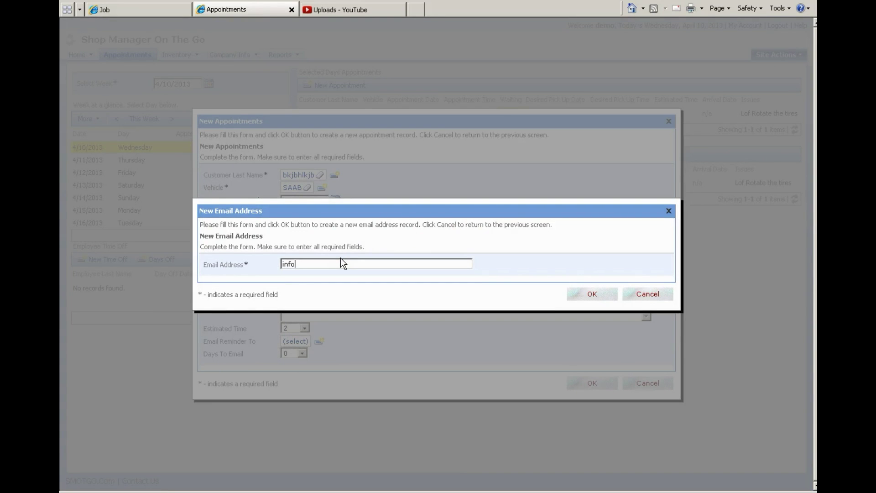
click(592, 294)
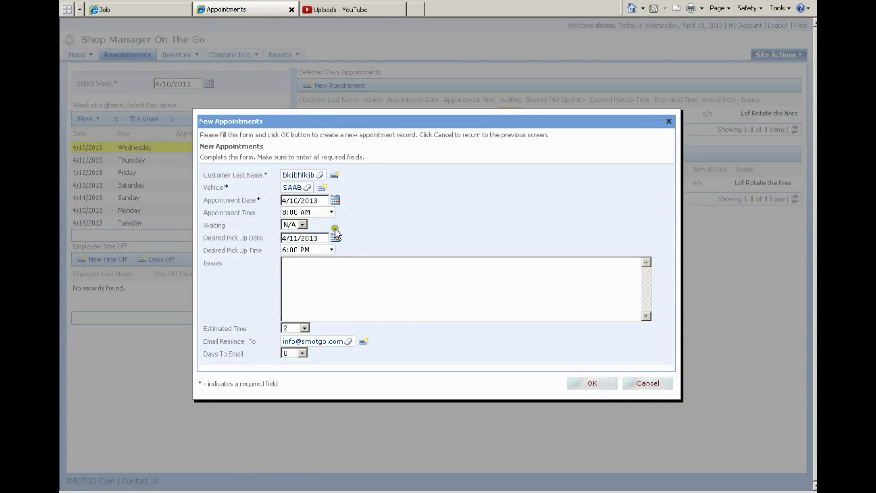
Step: Set days to email to 2 and save the SAAB appointment
click(302, 353)
click(295, 385)
click(593, 384)
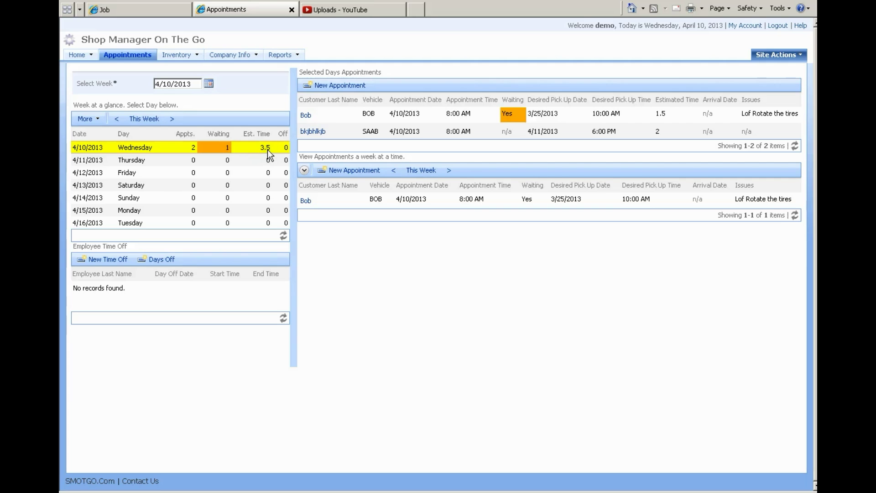
Step: Start a new appointment for the second customer's vehicle BM1432 with estimated time 13.5
click(331, 89)
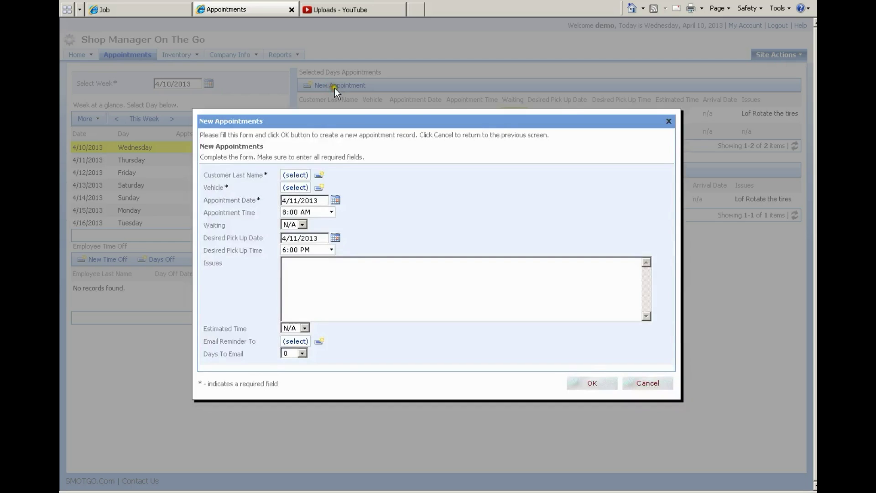
click(288, 177)
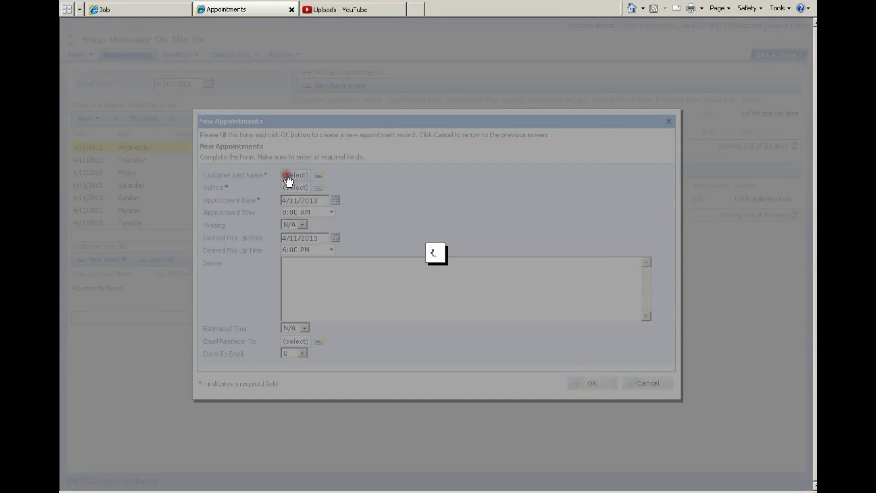
click(340, 225)
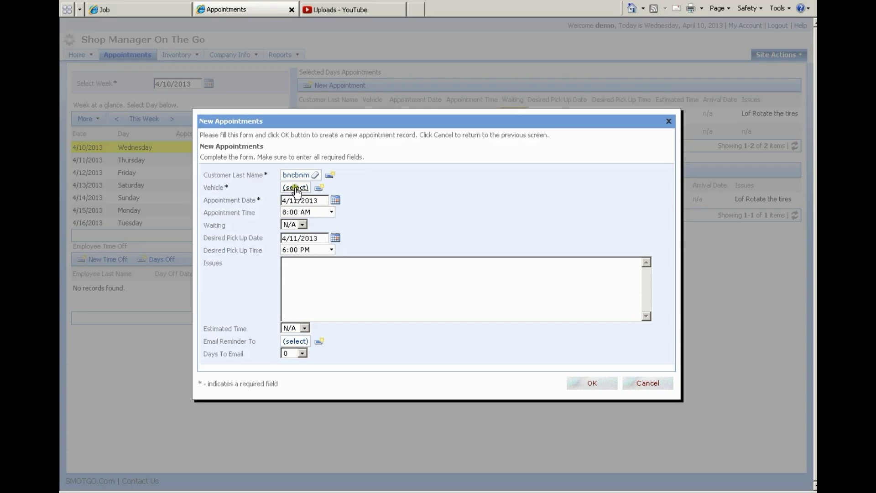
click(296, 187)
click(400, 268)
click(304, 329)
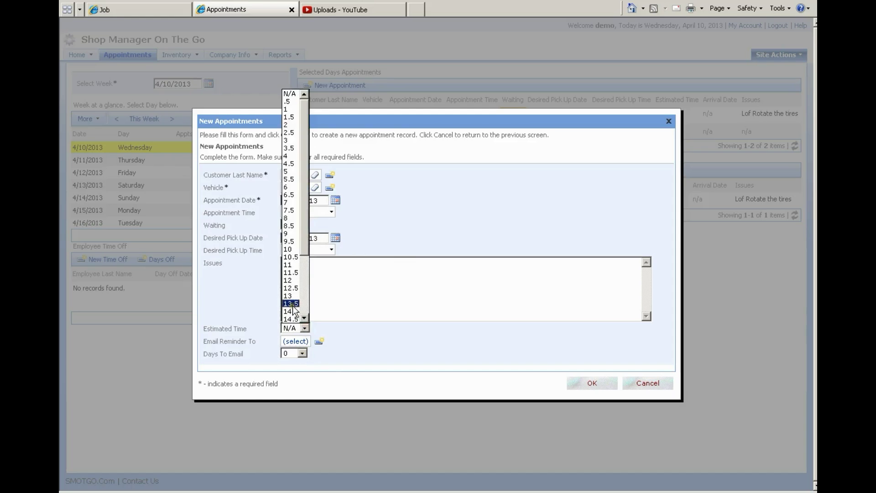
click(292, 305)
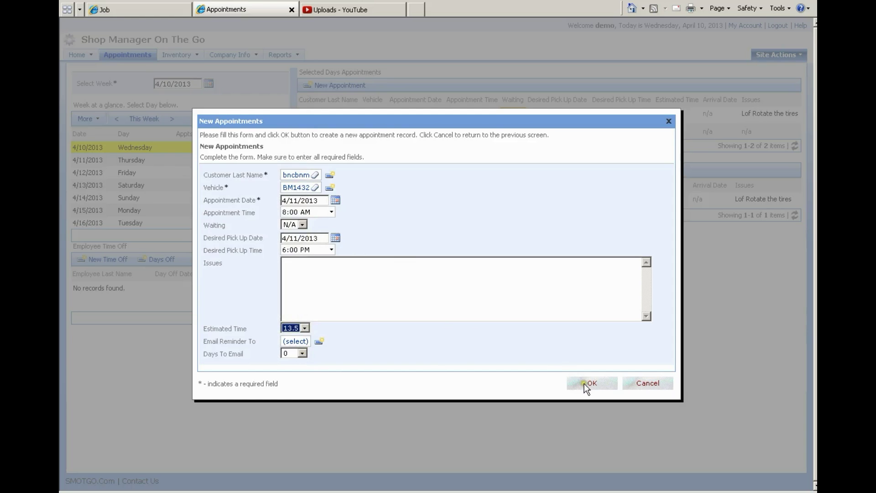
Step: Enter issues 'lof' and 'ck brakes', save, and select the appointment under Thursday 4/11/2013
click(321, 272)
text(lof)
key(Return)
text(ck brakes)
click(590, 383)
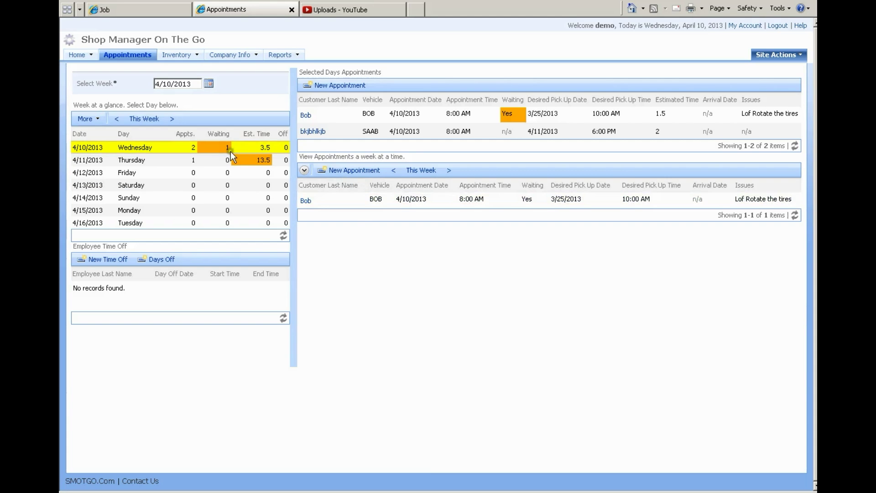
click(178, 160)
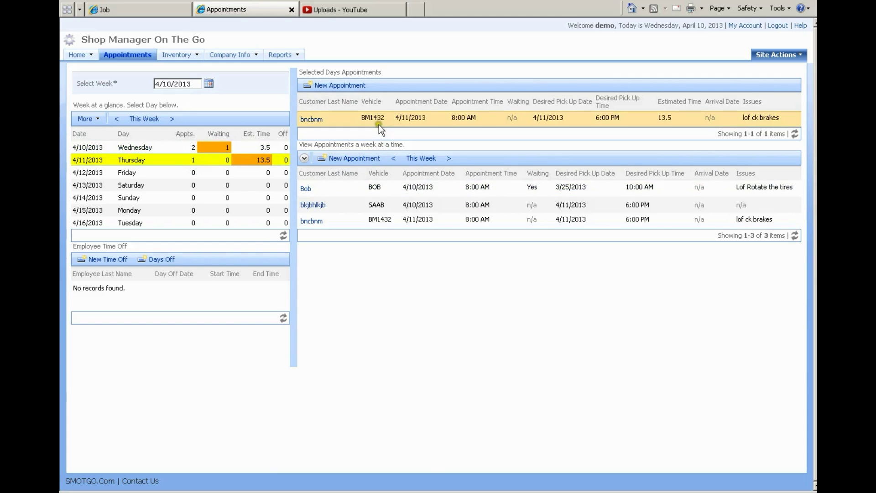
click(379, 123)
Step: Move the BM1432 appointment's date to 4/10/2013 and view Wednesday's appointments
click(539, 86)
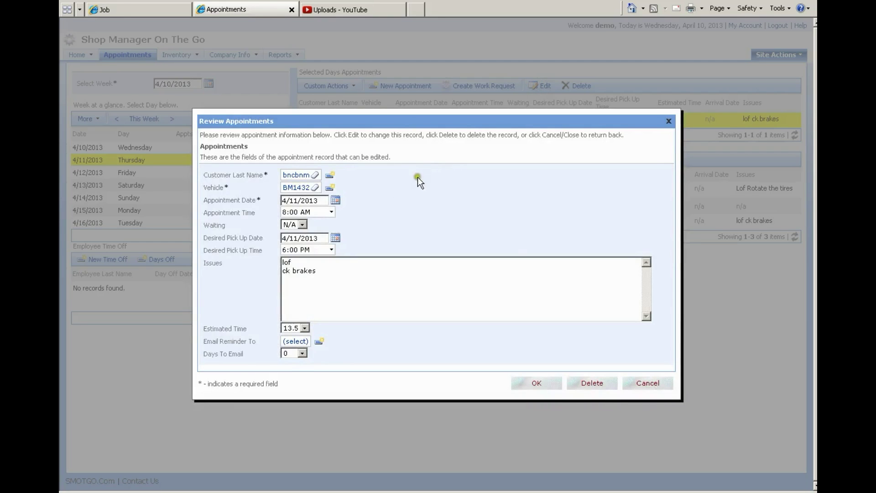
click(336, 199)
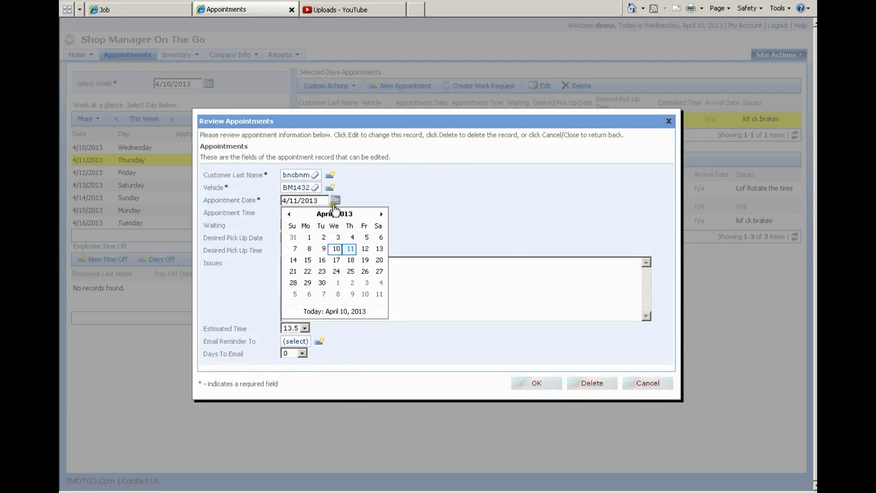
click(337, 250)
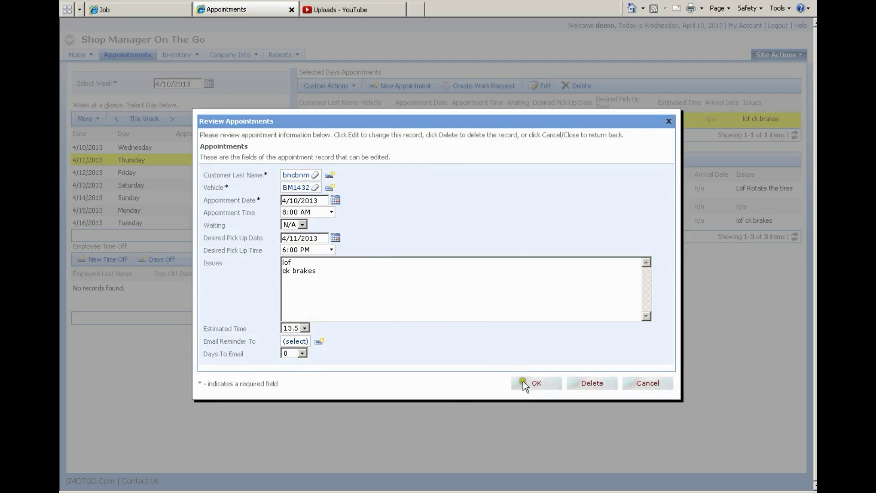
click(523, 383)
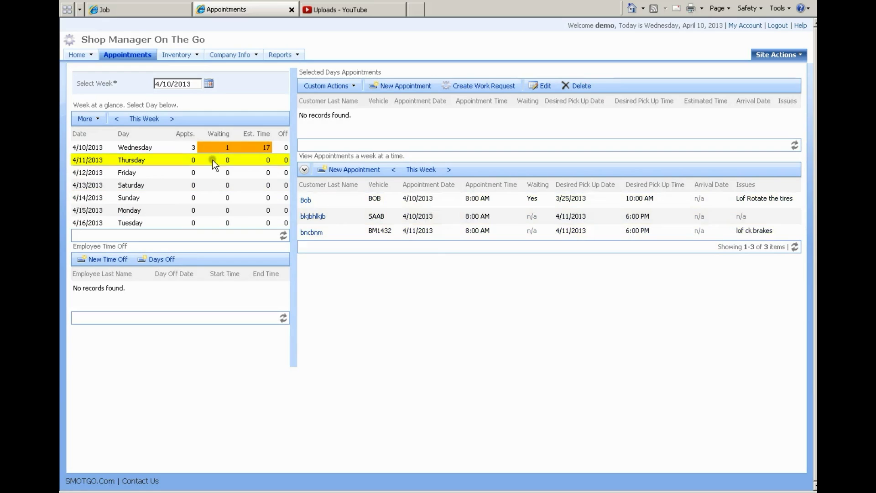
click(189, 150)
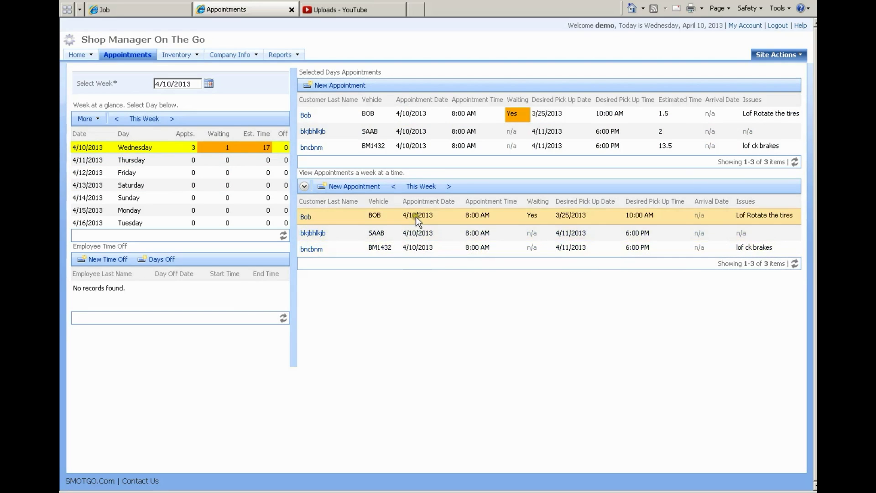
Step: Save a new 4/11/2013 appointment for the dealer customer's vehicle 123123
click(336, 85)
click(303, 178)
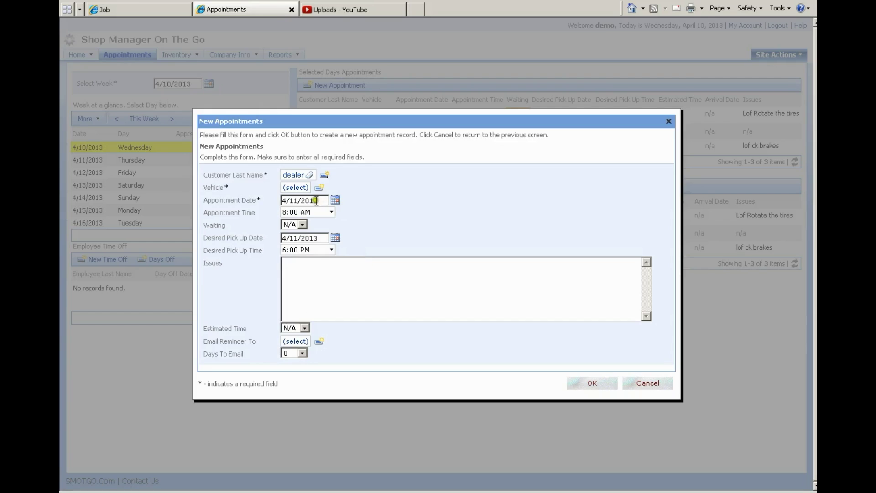
click(299, 188)
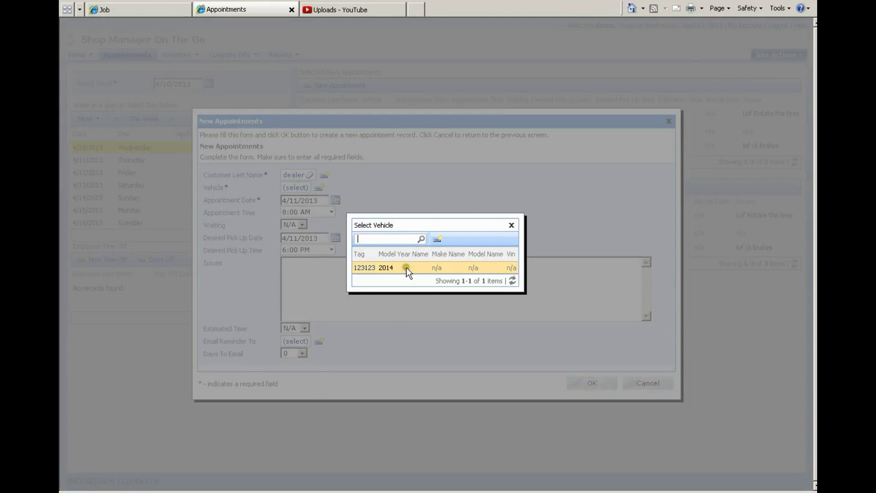
click(406, 267)
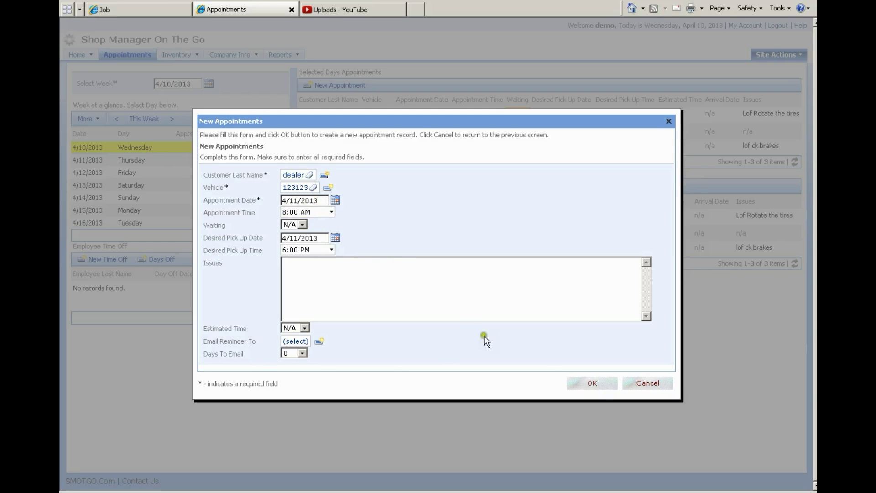
click(593, 383)
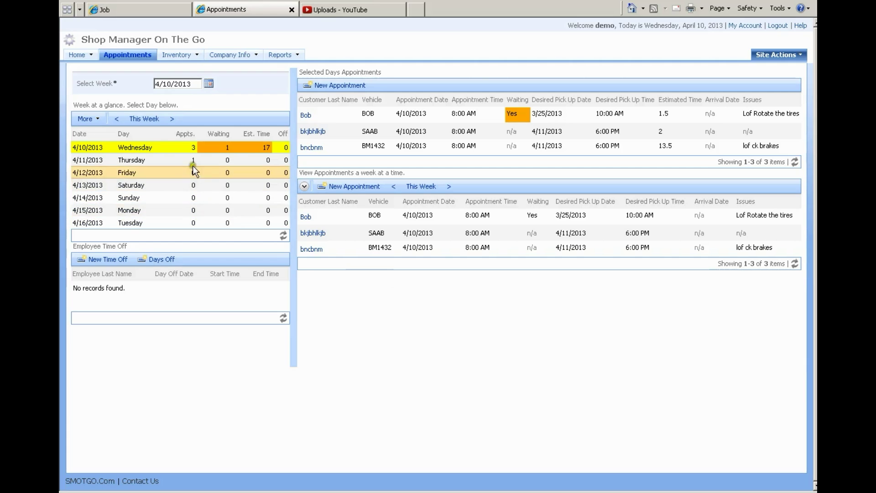
Step: Reload the weekly list so the new Thursday appointment appears
click(193, 160)
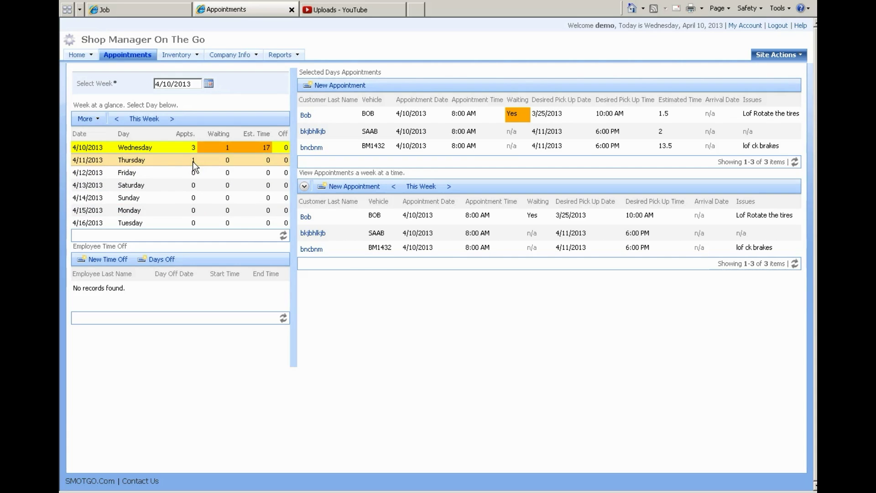
click(726, 306)
click(803, 266)
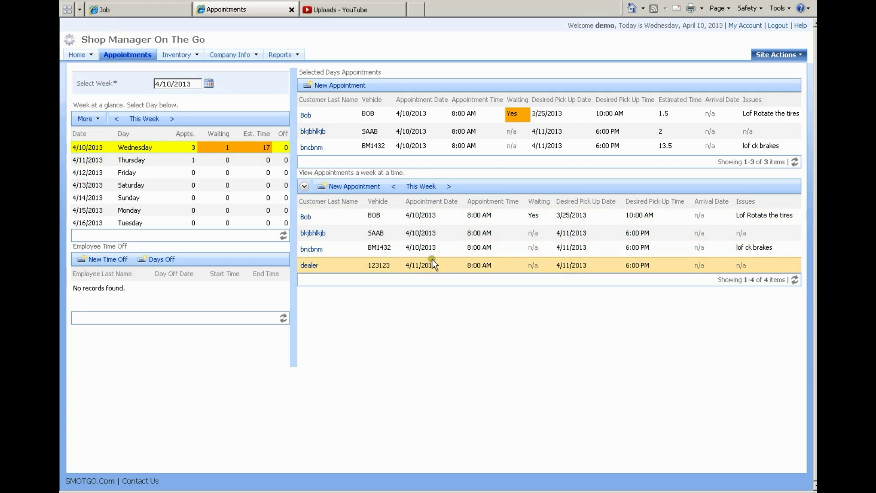
click(190, 169)
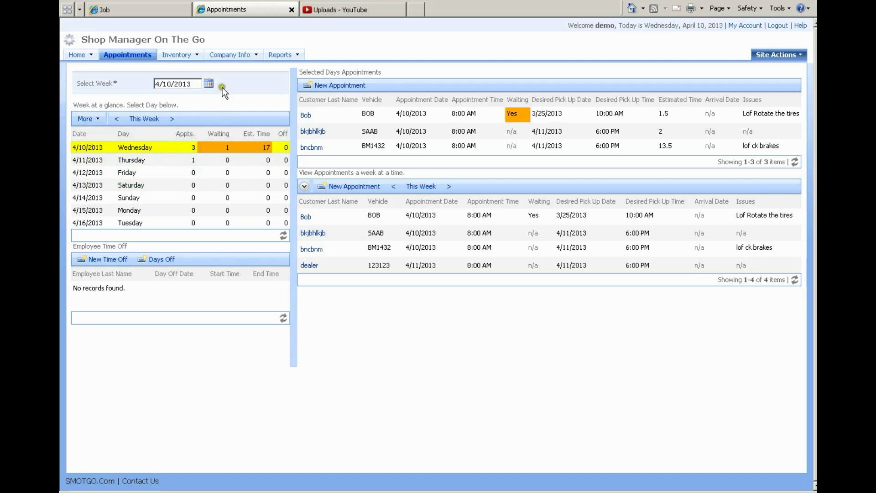
click(307, 259)
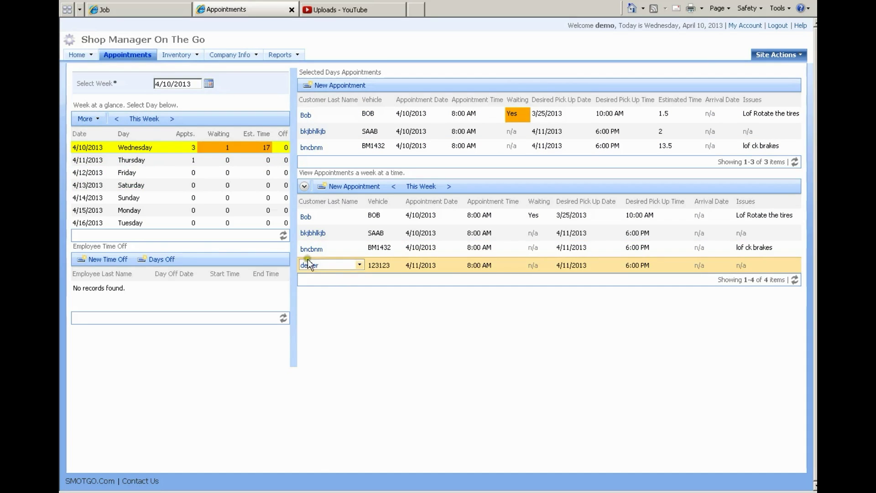
click(209, 85)
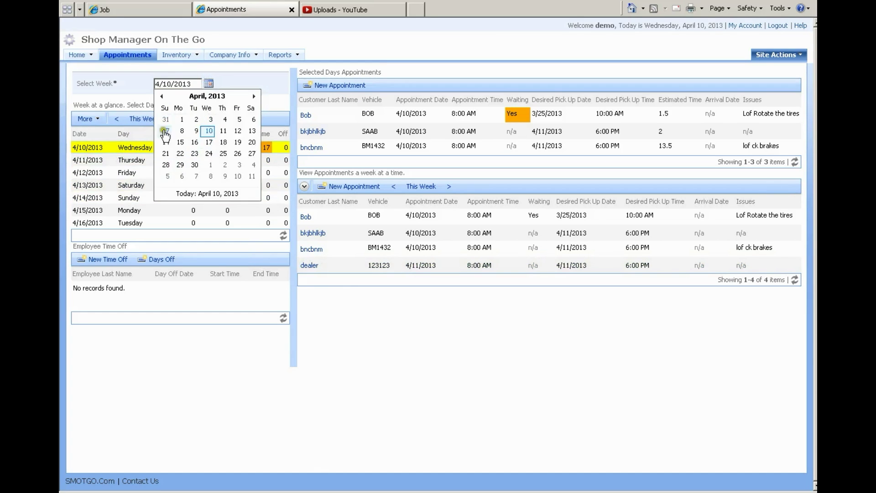
click(210, 177)
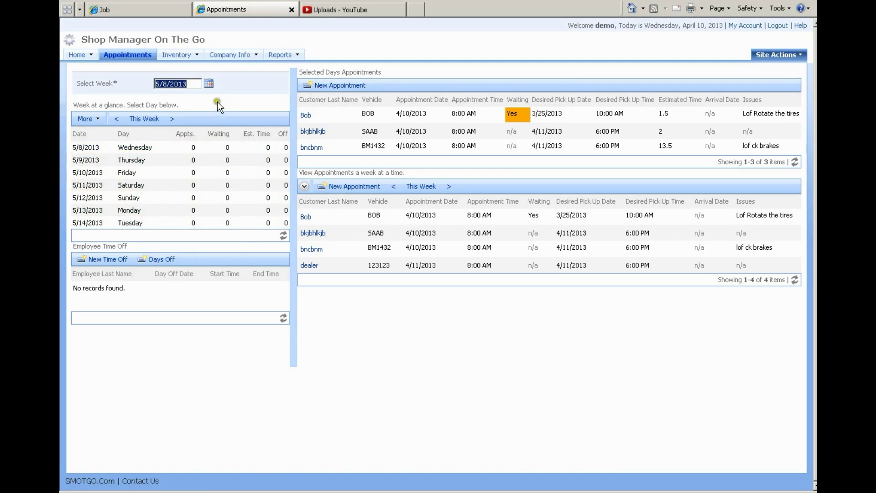
click(209, 83)
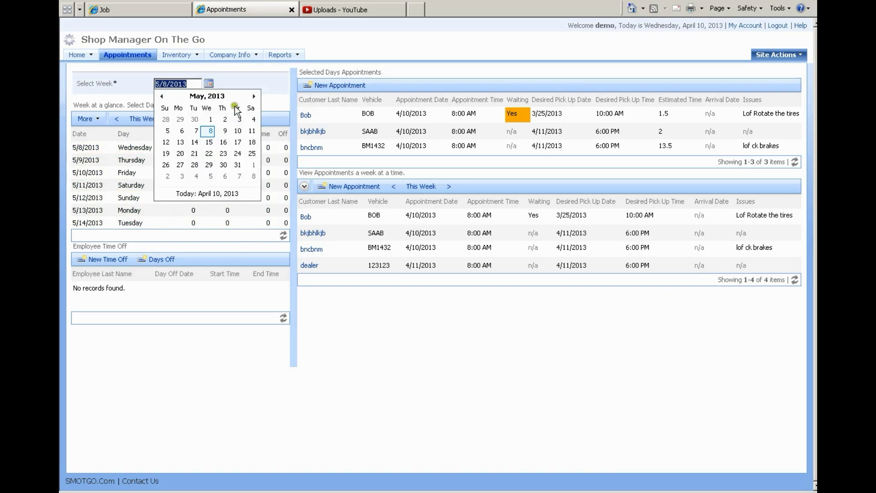
click(253, 96)
click(254, 96)
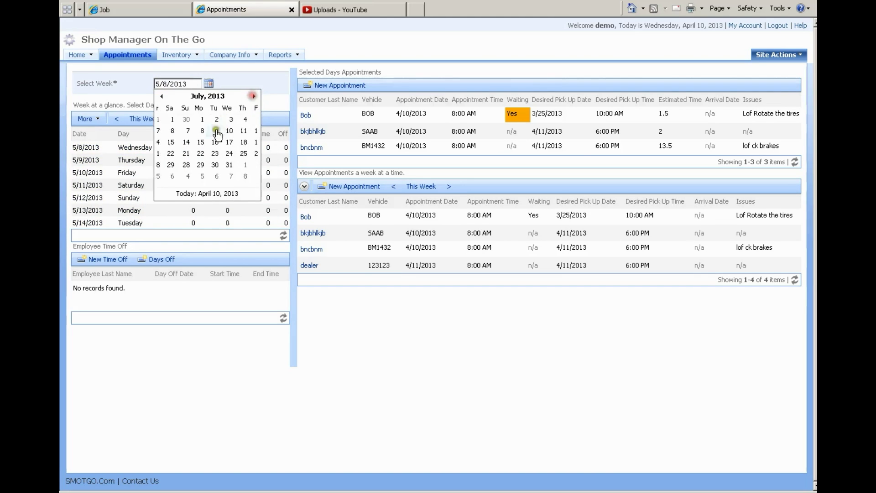
click(203, 153)
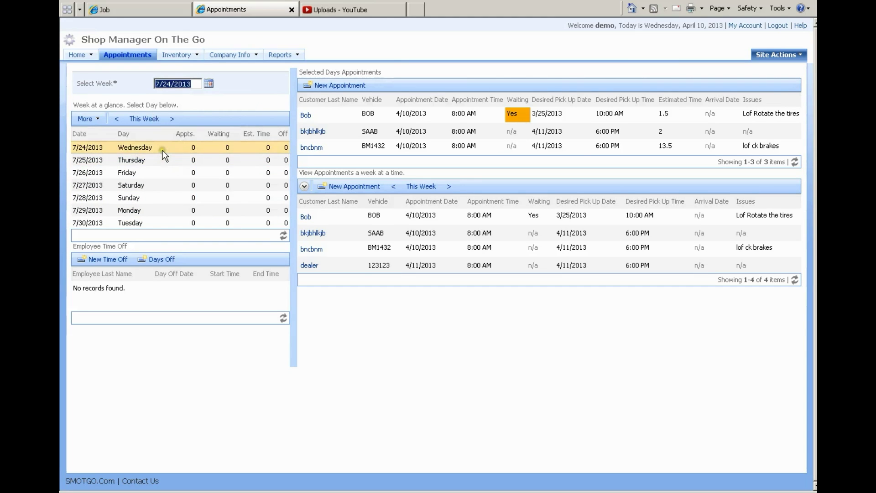
click(210, 85)
click(201, 97)
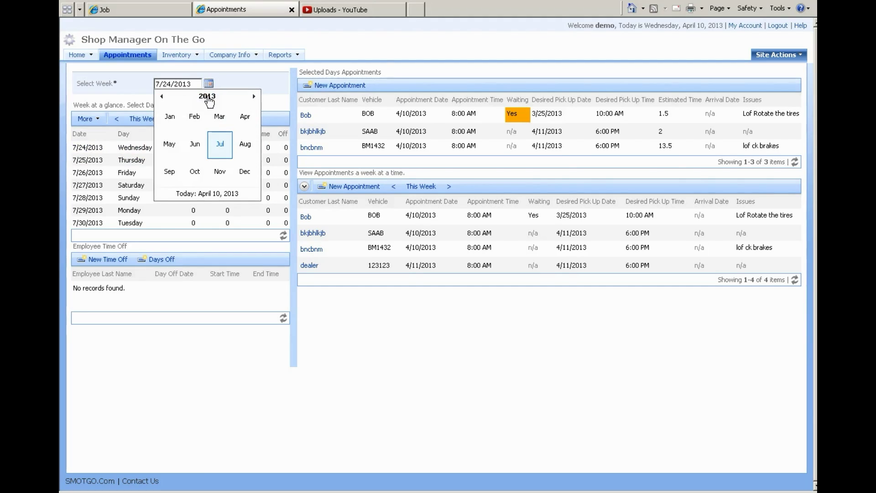
click(208, 97)
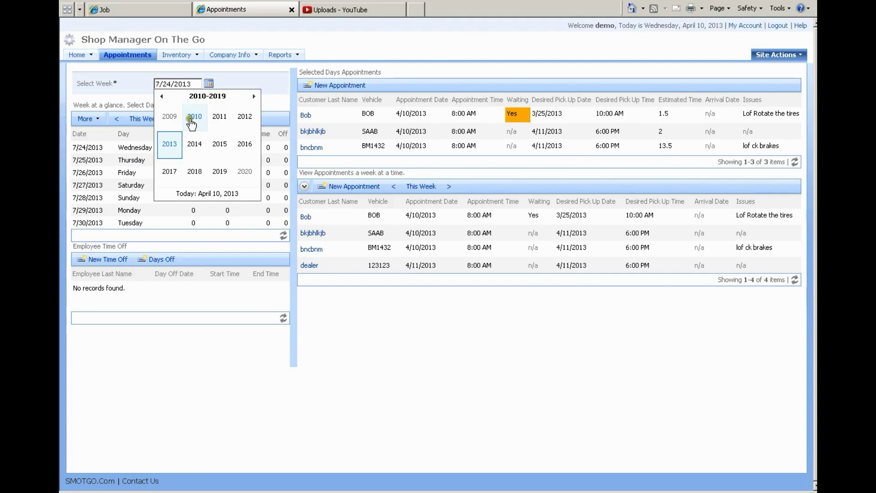
click(246, 174)
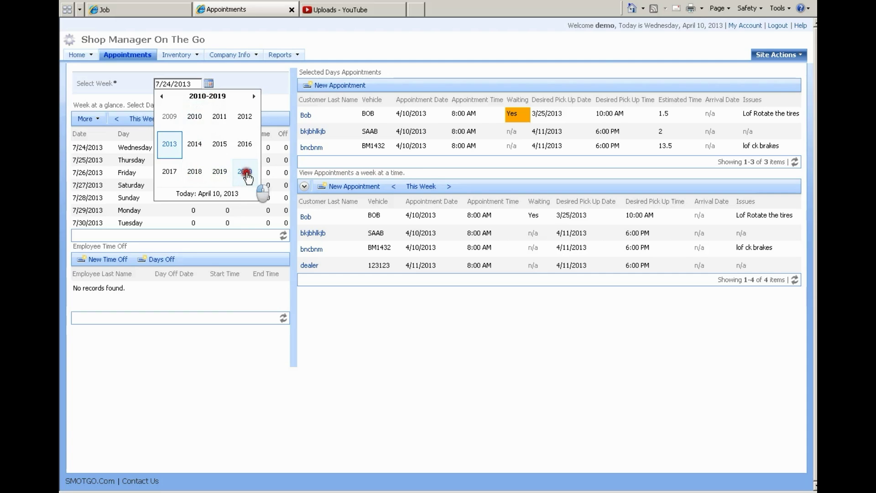
click(221, 145)
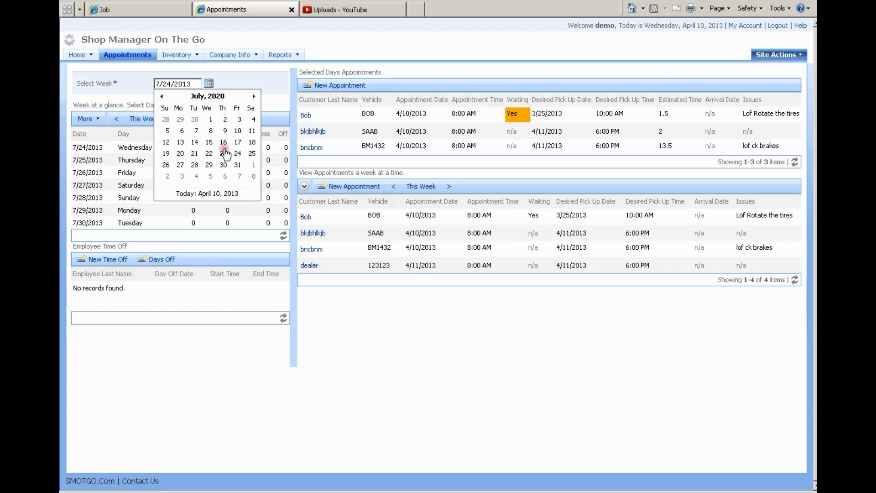
click(223, 142)
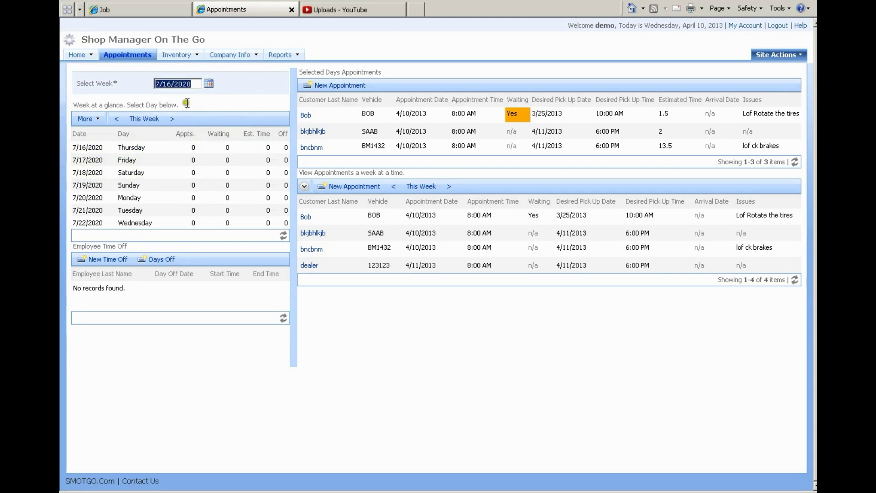
click(145, 124)
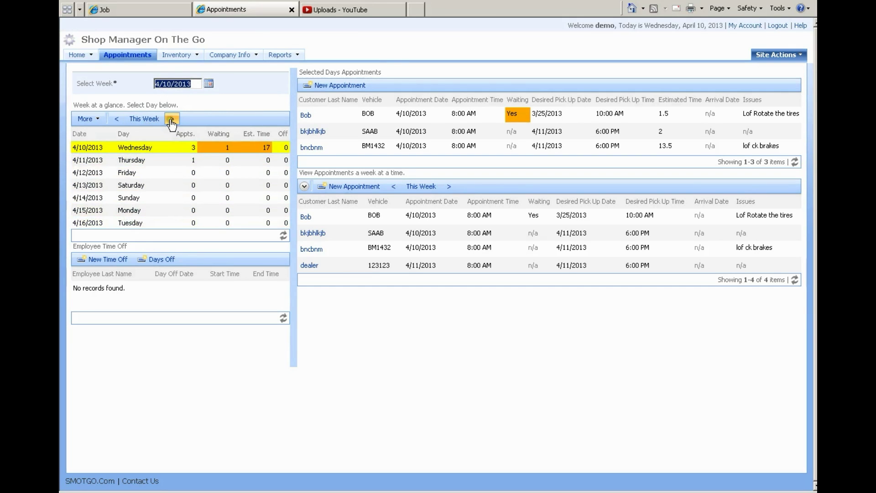
click(117, 120)
click(117, 121)
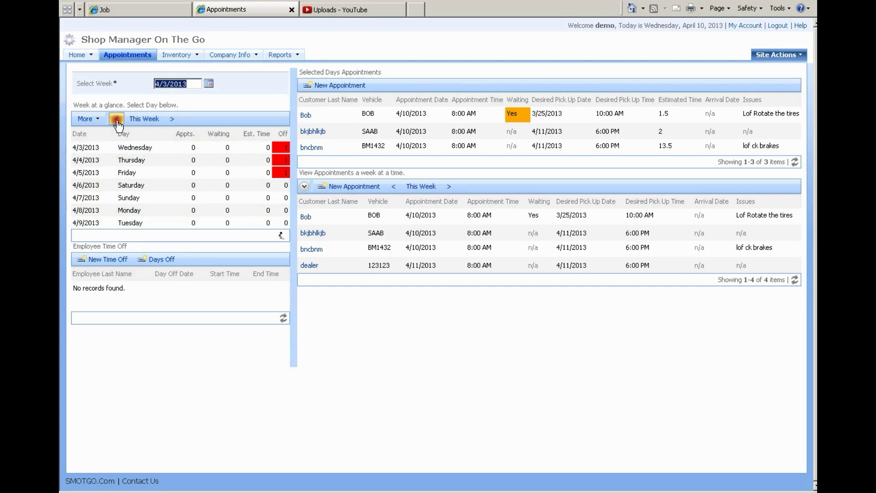
click(173, 119)
click(172, 119)
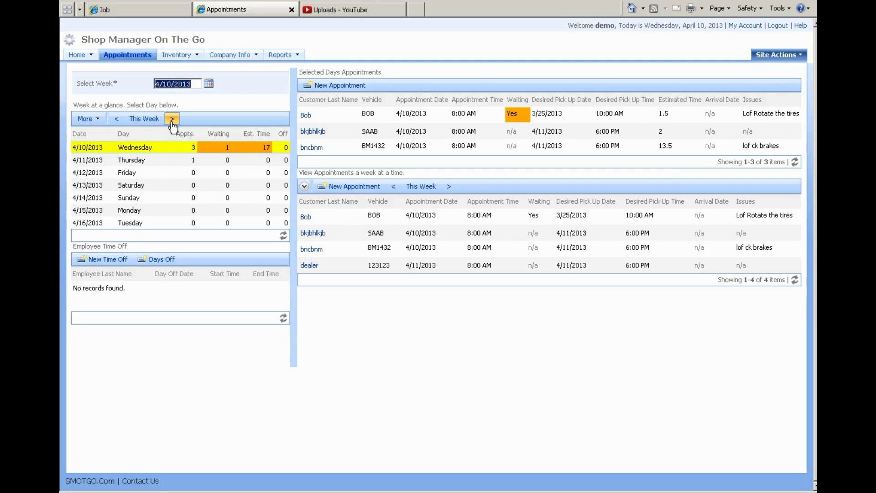
click(149, 120)
Step: Mark Saturday 4/13/2013 as a closed day using the More day options
click(99, 119)
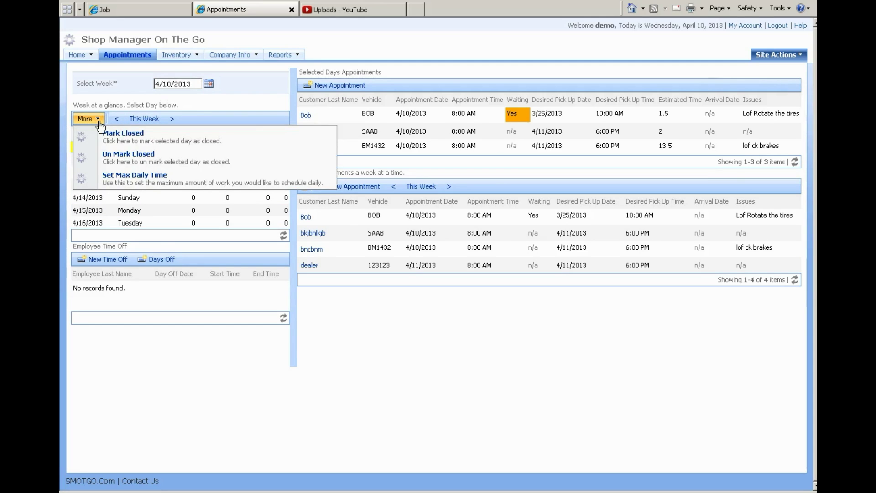
click(123, 128)
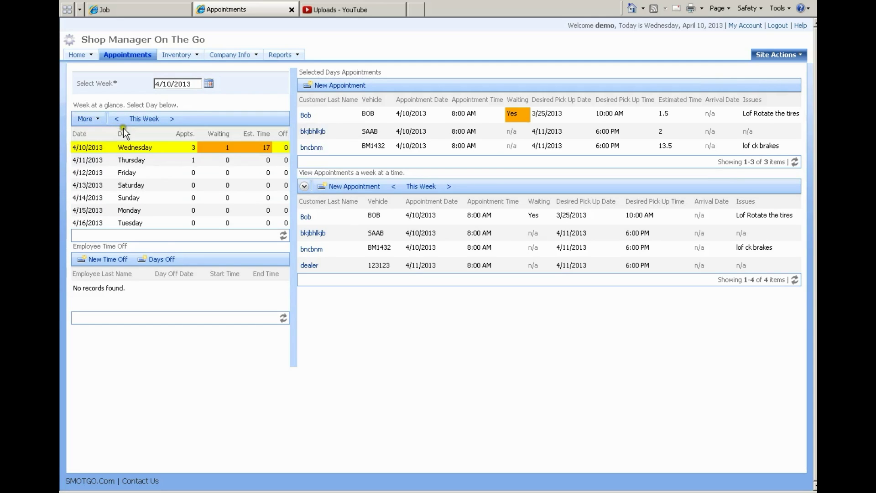
click(100, 120)
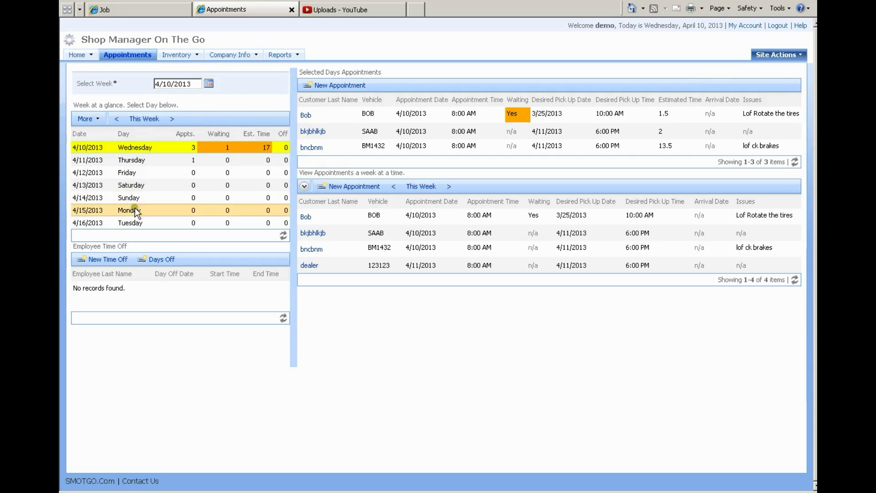
click(147, 185)
click(105, 123)
click(103, 136)
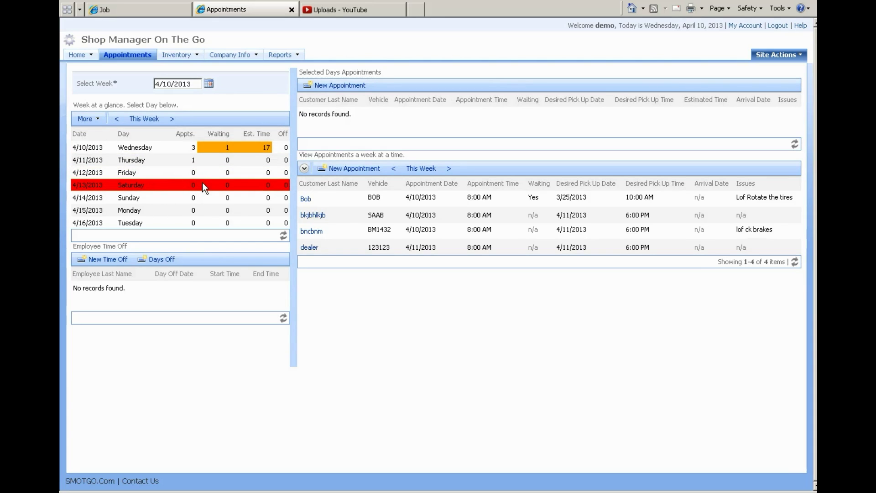
click(100, 120)
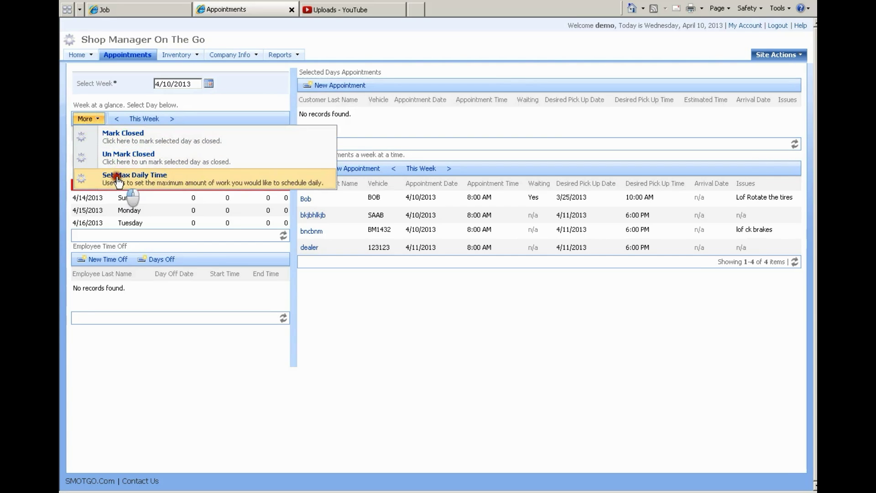
Step: Set the maximum daily work time to 10 hours
click(119, 181)
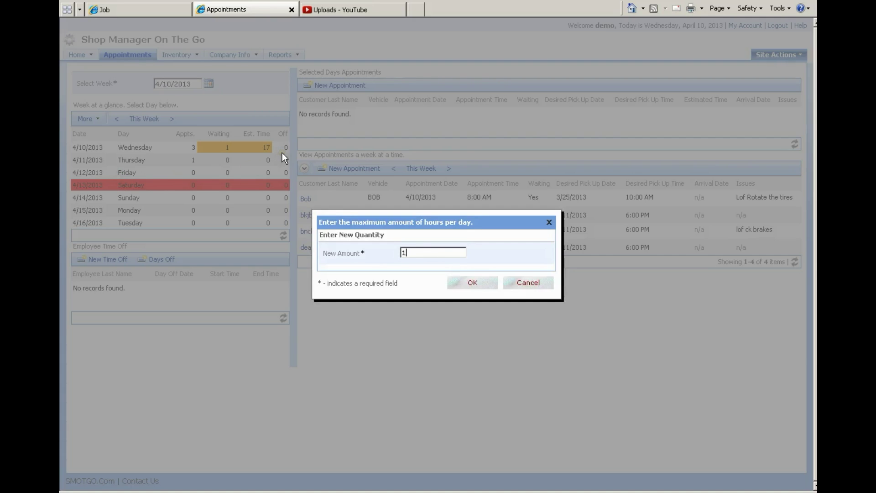
click(480, 273)
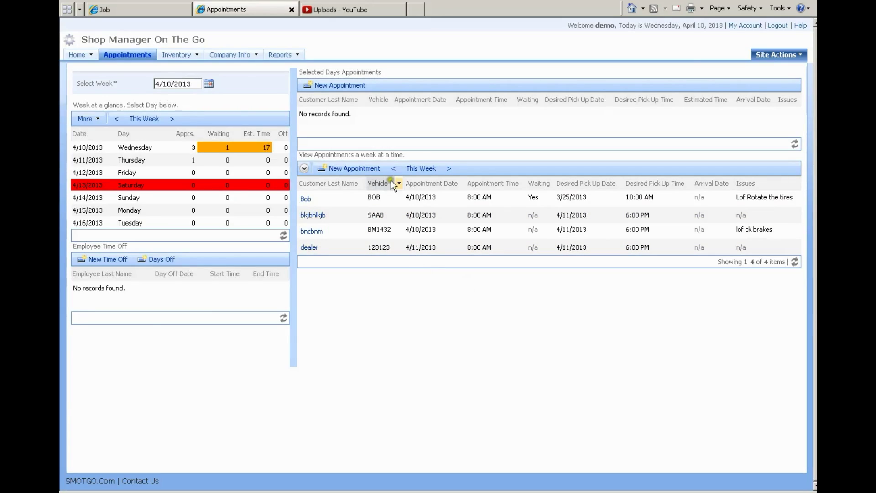
click(234, 142)
click(92, 118)
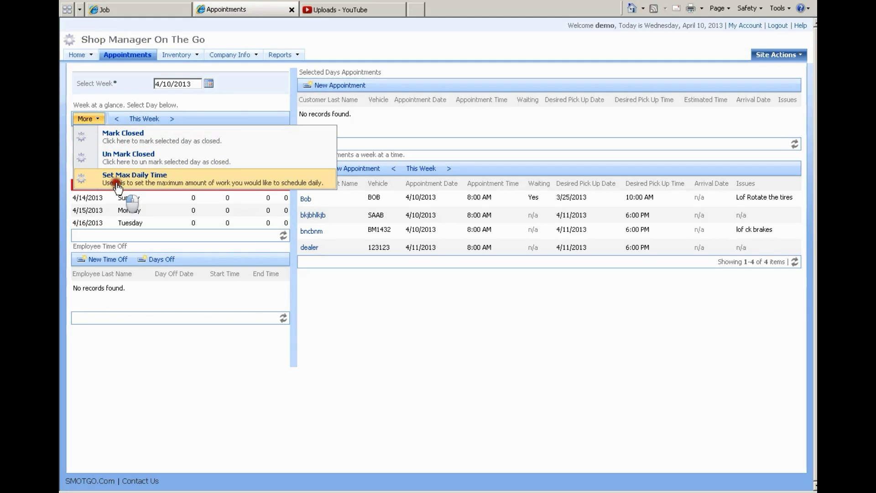
click(127, 178)
click(431, 252)
text(10)
click(460, 284)
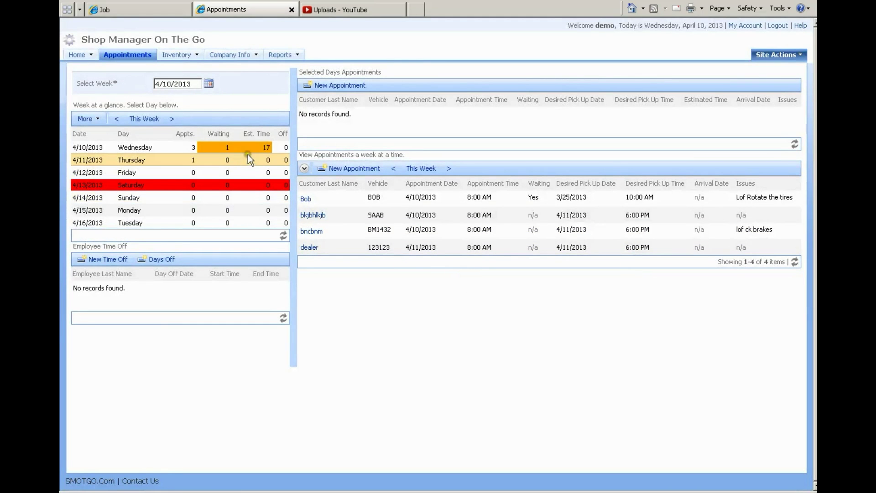
Step: List Wednesday 4/10/2013's appointments, then select Thursday 4/11/2013
click(163, 146)
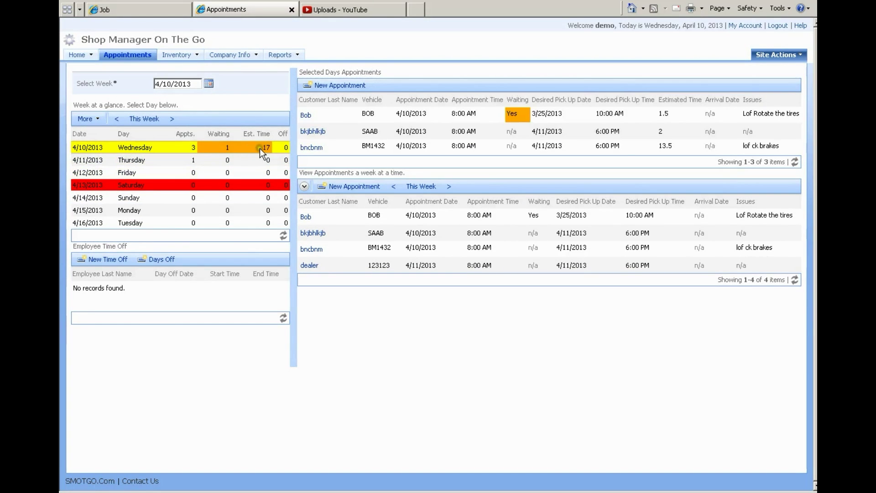
click(264, 147)
click(259, 147)
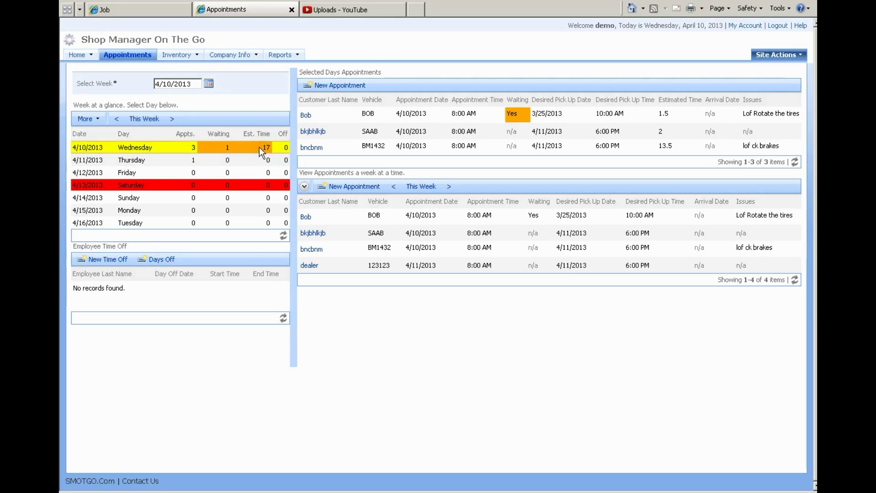
click(168, 160)
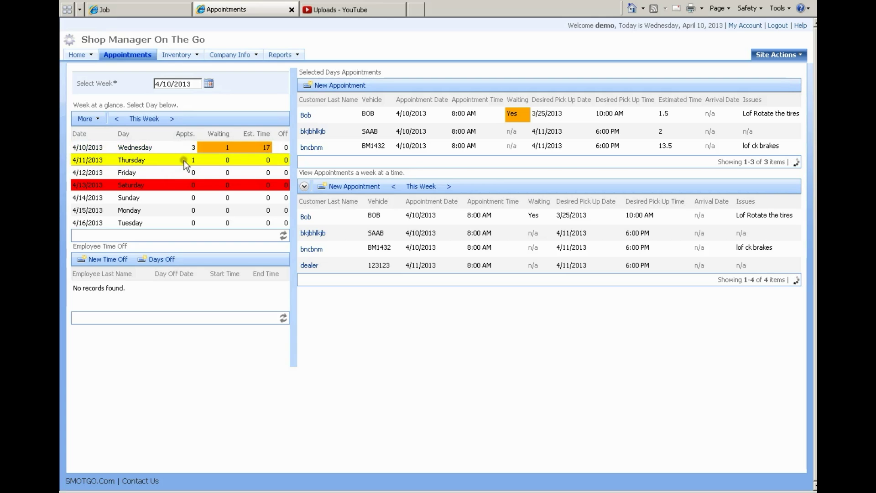
Step: Start a new appointment dated 4/11/2013 with estimated time 13
click(339, 86)
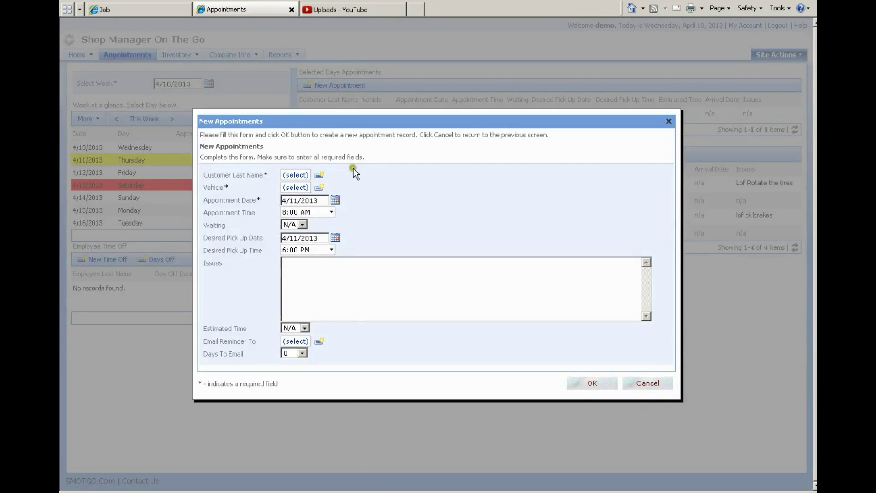
click(336, 201)
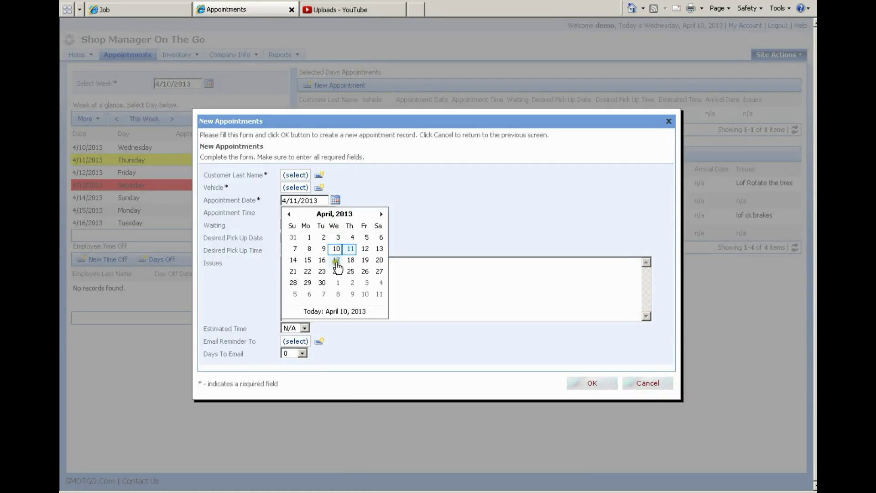
click(349, 250)
click(283, 328)
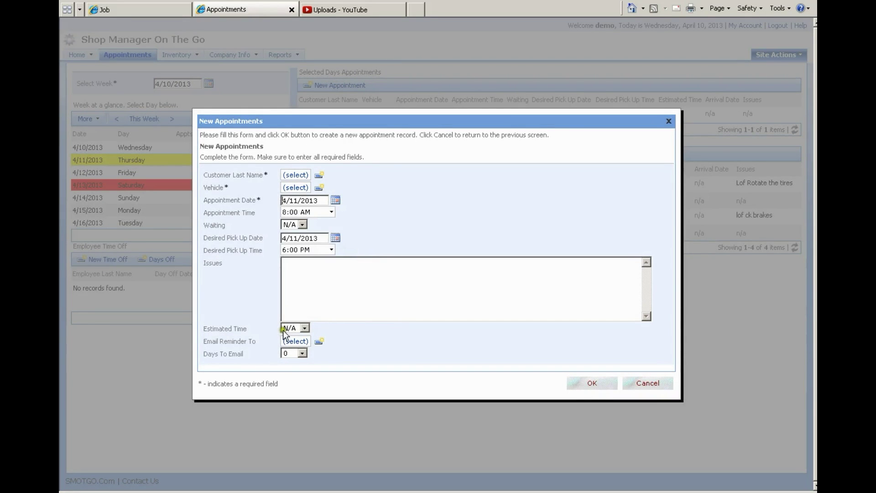
click(310, 327)
click(292, 296)
click(584, 382)
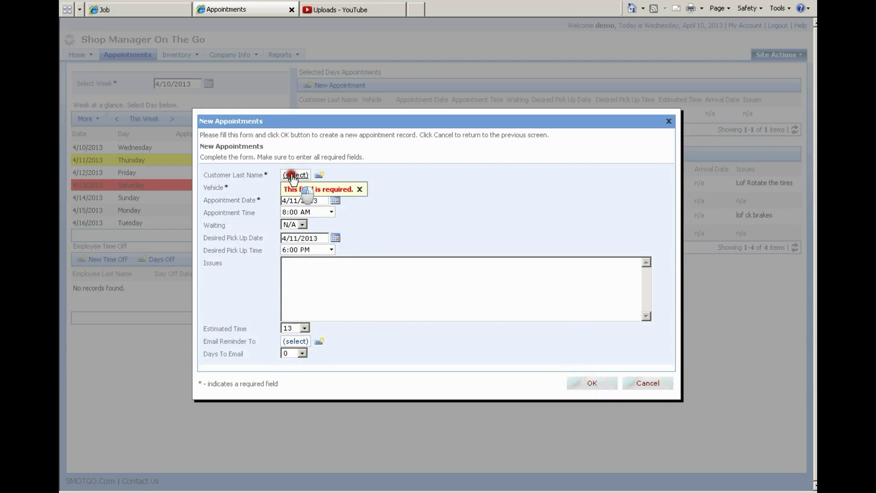
Step: Assign the existing customer and their SAAB, then save the appointment
click(296, 174)
click(360, 210)
click(296, 187)
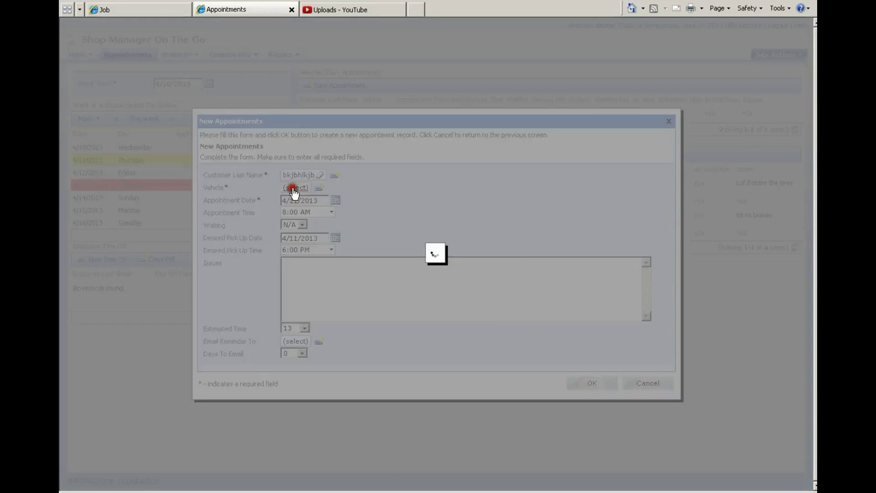
click(402, 270)
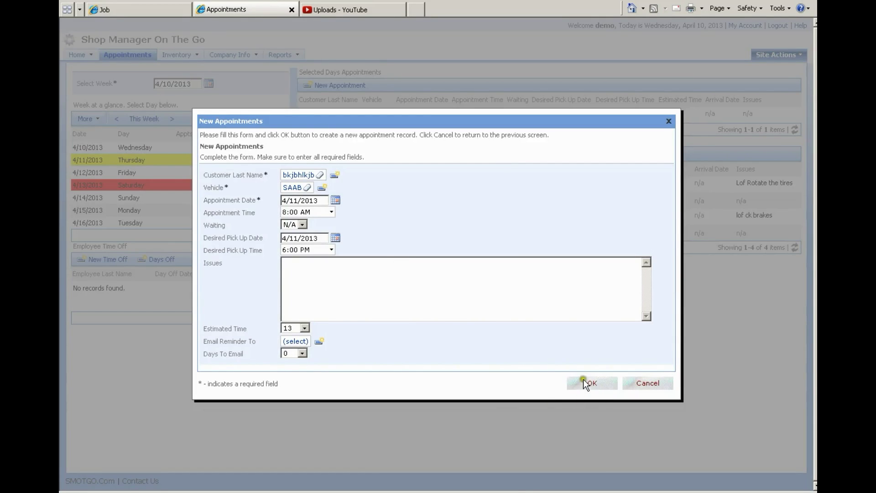
click(584, 382)
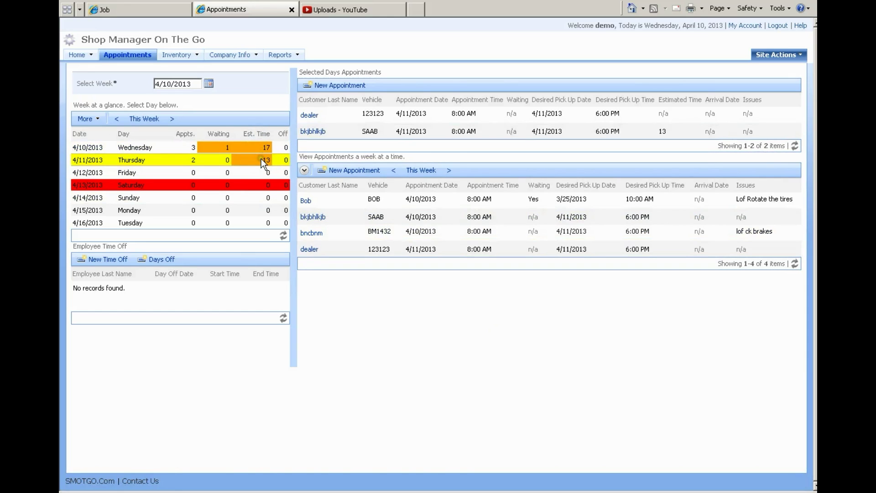
Step: Change the maximum daily work time to 20 hours
click(96, 122)
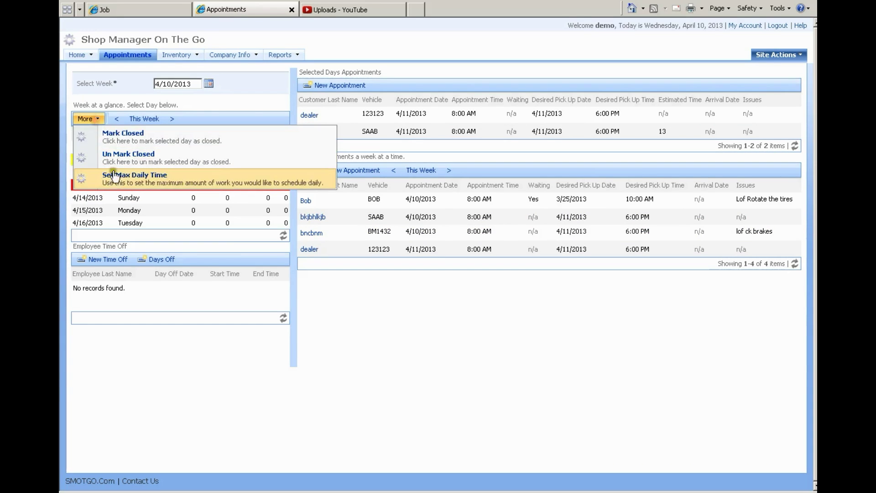
click(118, 176)
click(427, 252)
text(20)
click(471, 282)
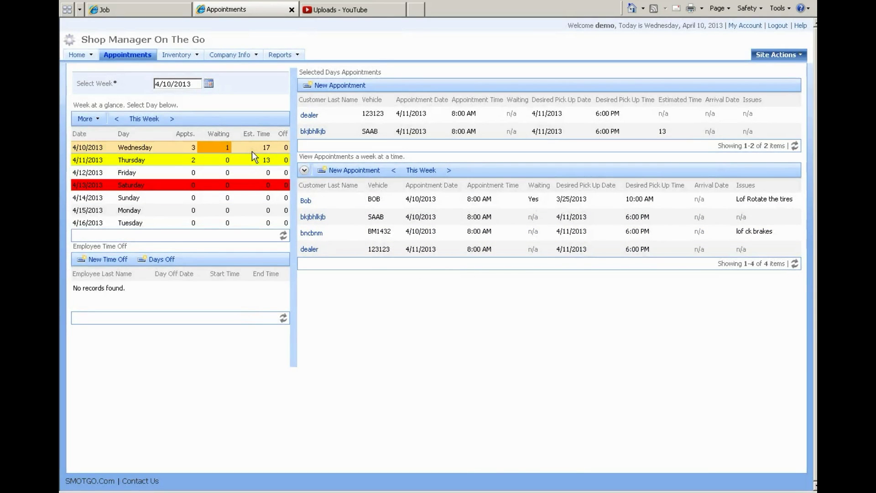
click(262, 149)
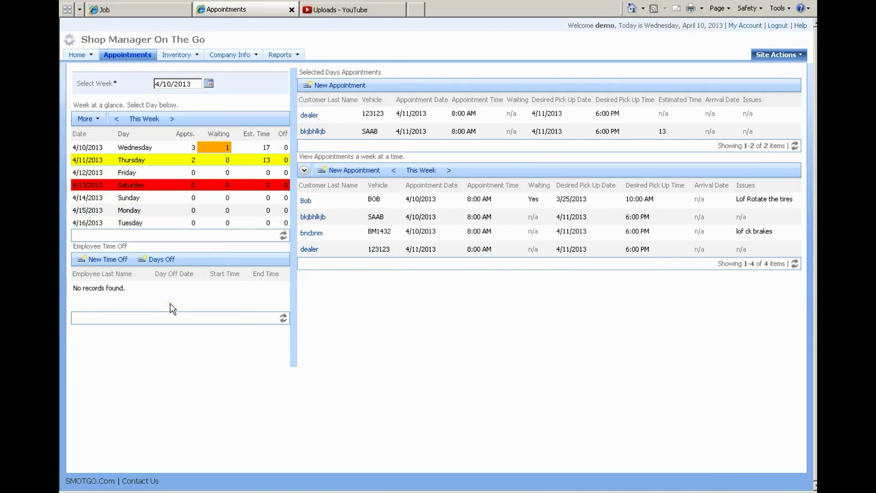
Step: Start a new time-off entry for the employee dated 4/10/2013
click(107, 261)
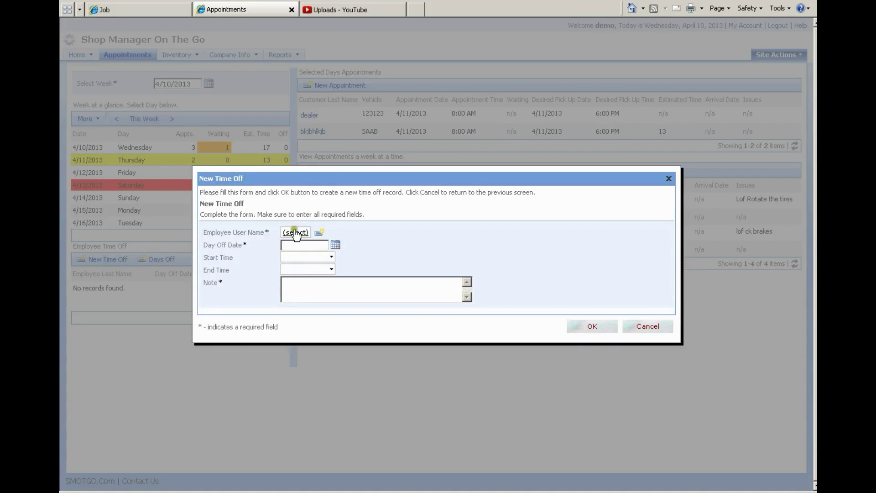
click(296, 233)
click(372, 264)
click(336, 245)
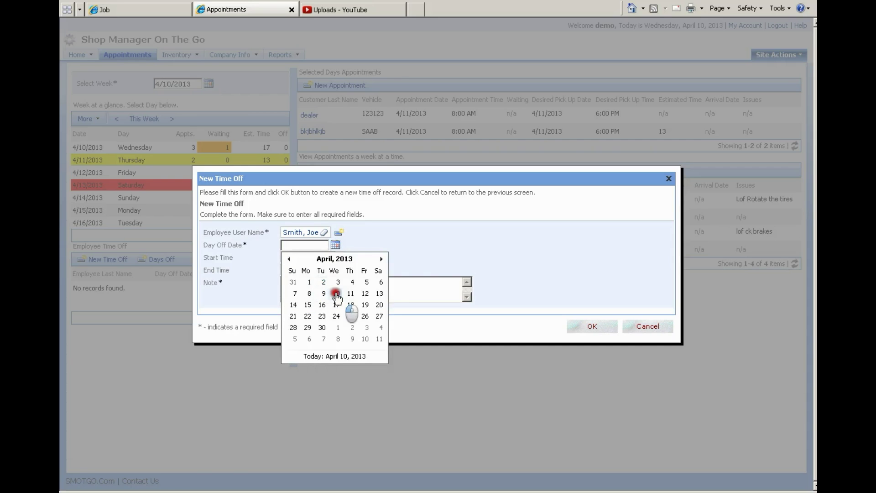
click(336, 294)
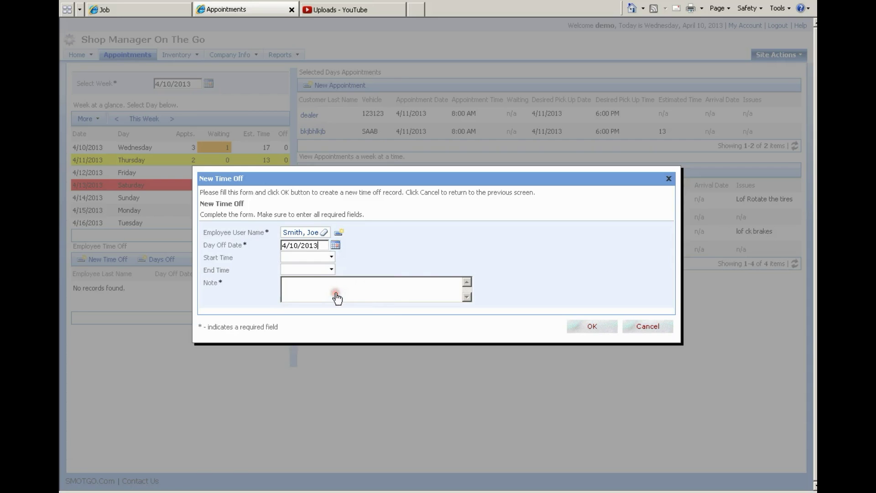
Step: Set the time off from 8 am to 6 pm, note 'day off', and save
click(330, 257)
click(331, 257)
click(317, 257)
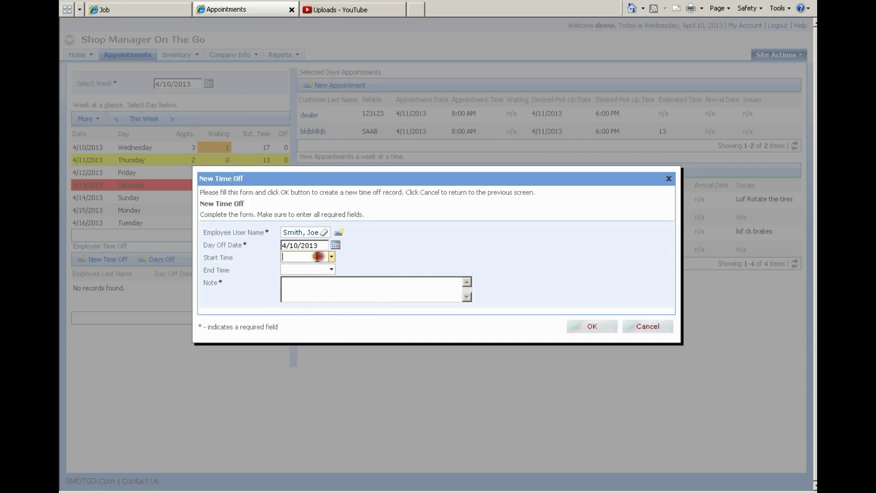
text(8 am)
key(Tab)
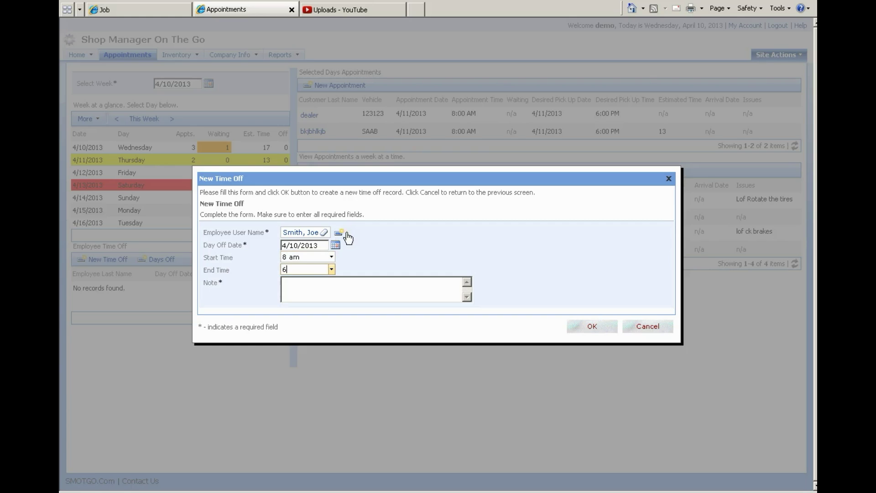
text(6 pm)
click(346, 281)
text(day off)
click(611, 325)
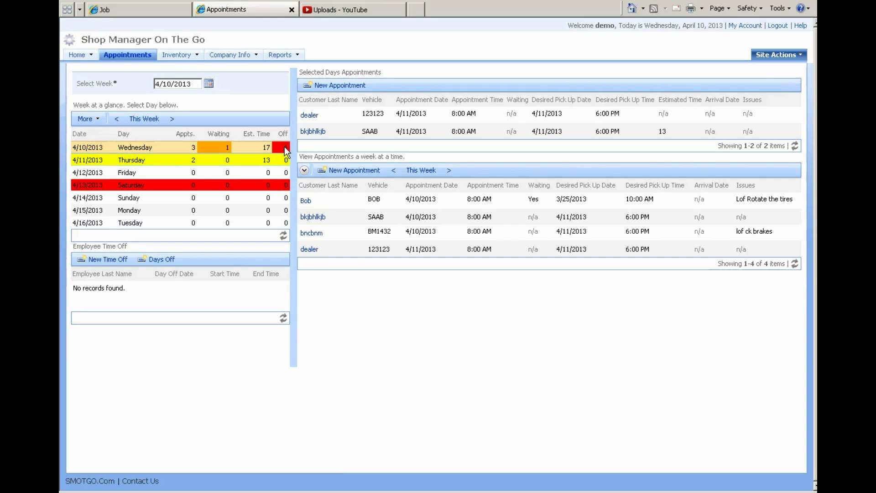
Step: Record the second employee's days off from 4/15/2013 to 4/19/2013 with the note 'vacation'
click(161, 260)
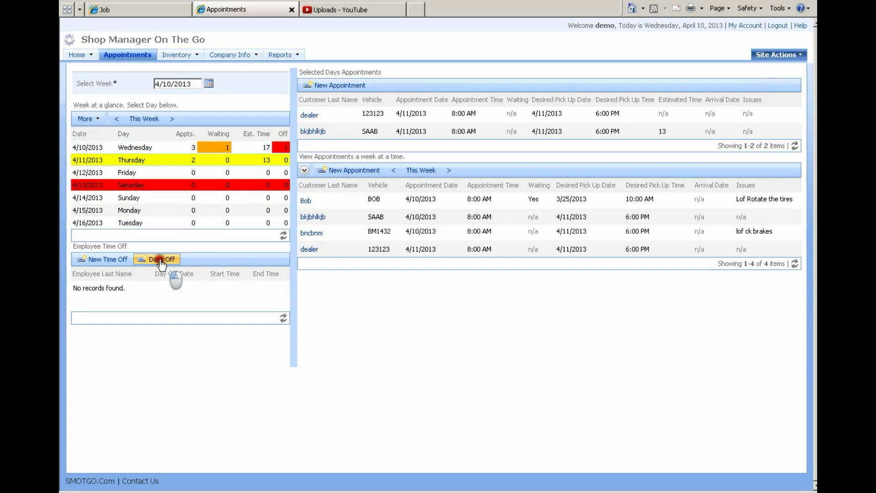
click(297, 219)
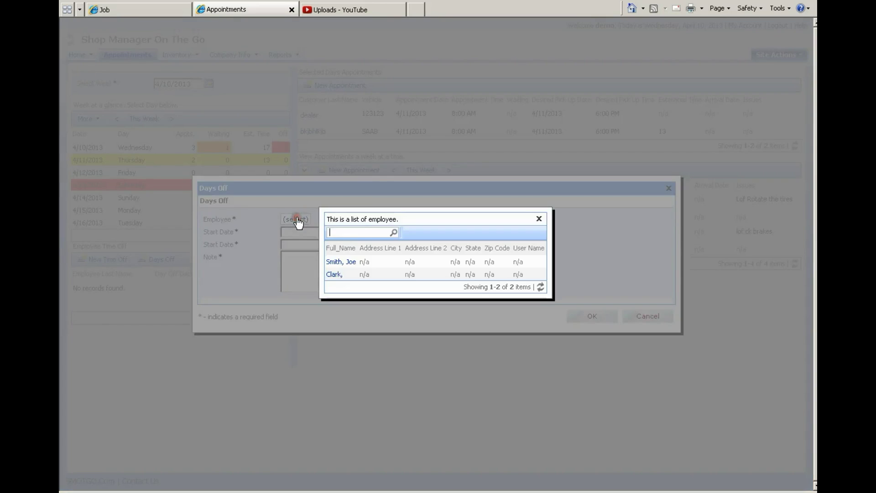
click(402, 274)
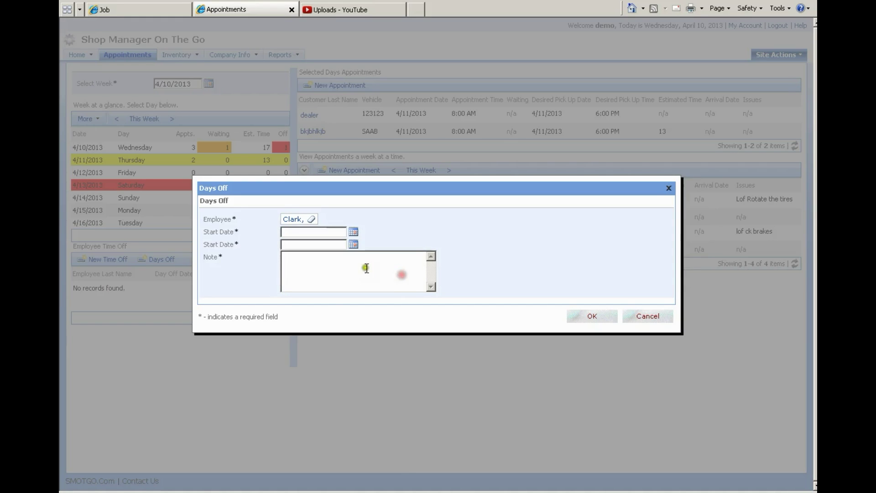
click(353, 231)
click(307, 292)
click(352, 244)
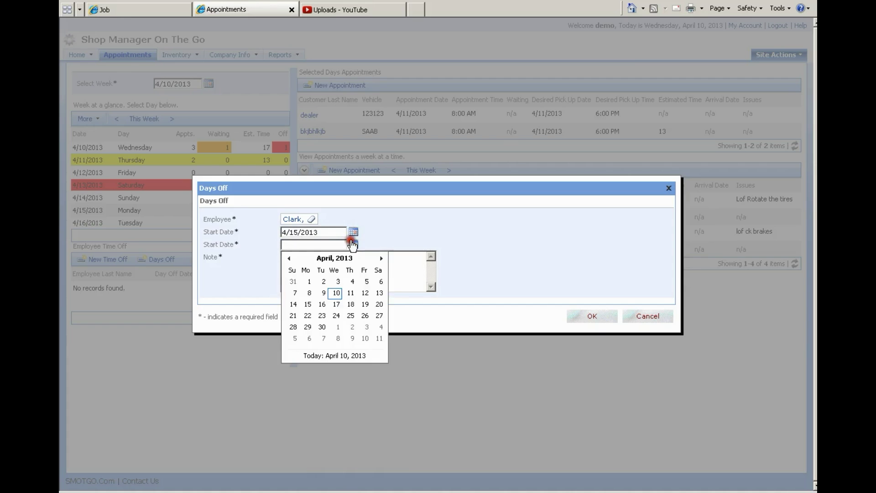
click(363, 305)
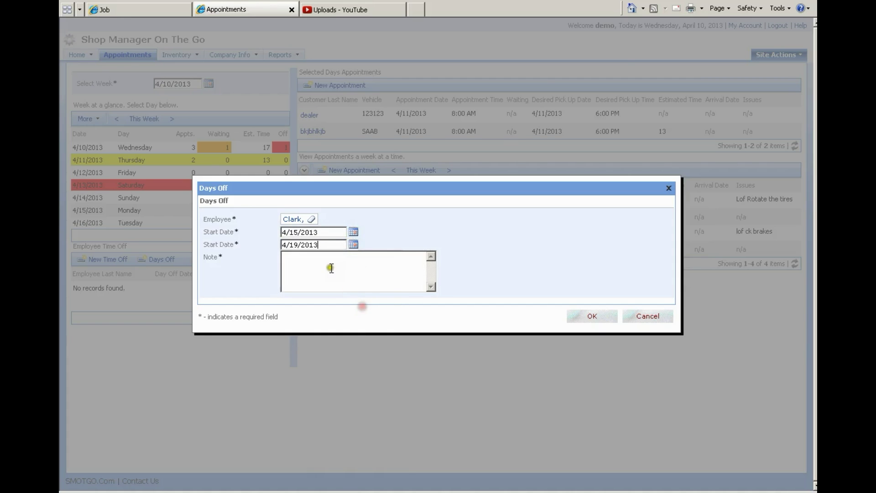
text(cation)
click(589, 315)
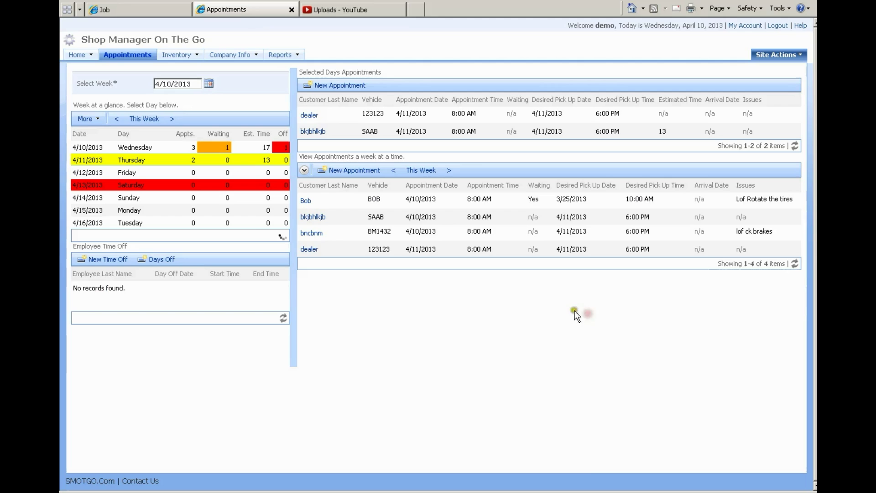
Step: Browse the weeks to check the new days off on Monday 4/15 and Wednesday 4/17
click(168, 118)
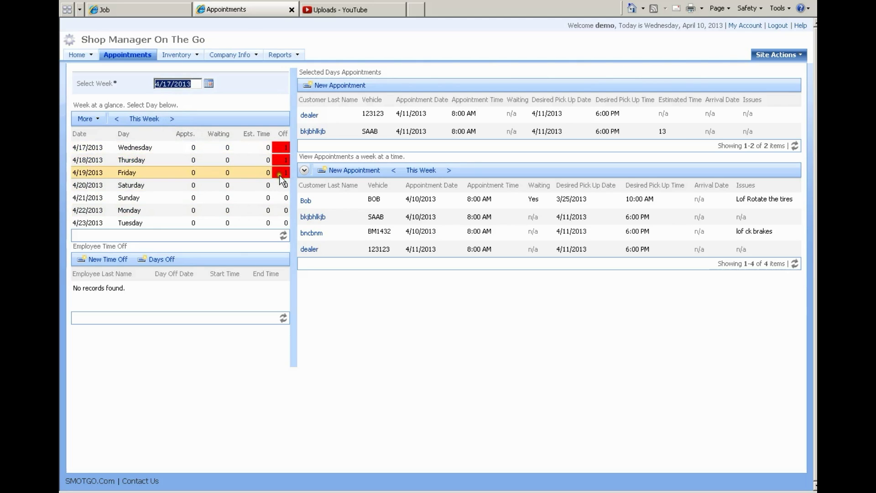
click(118, 120)
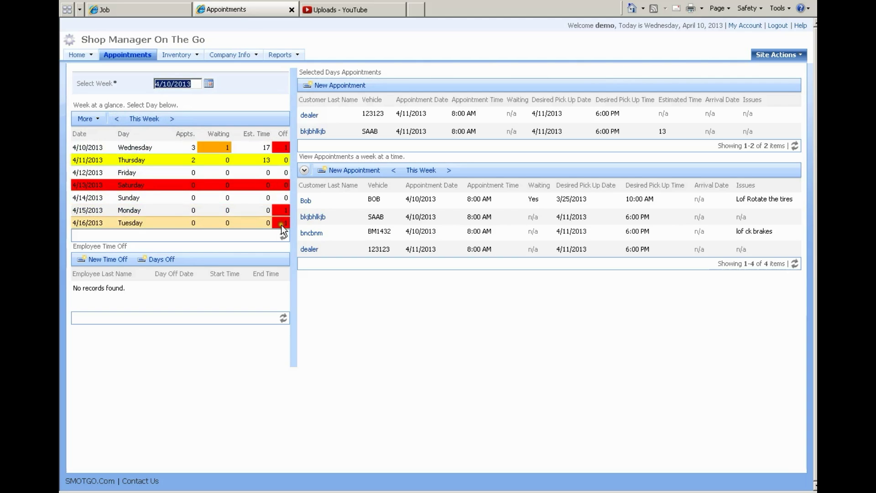
click(163, 209)
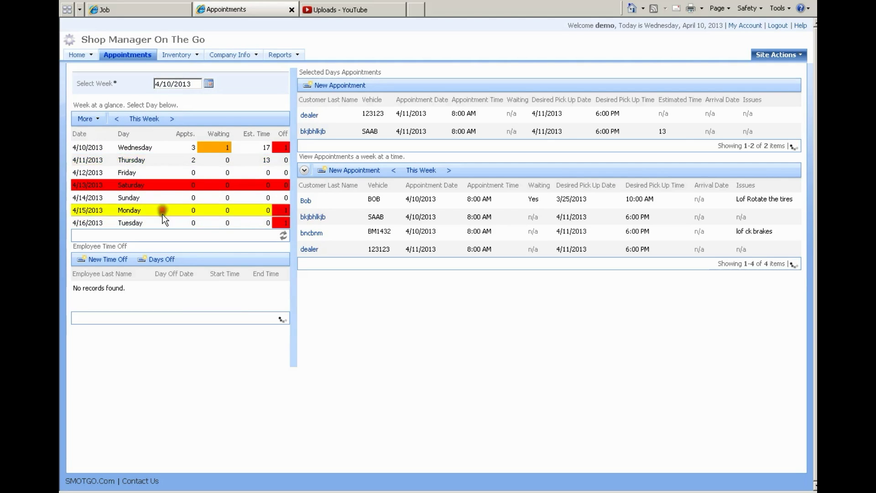
click(172, 121)
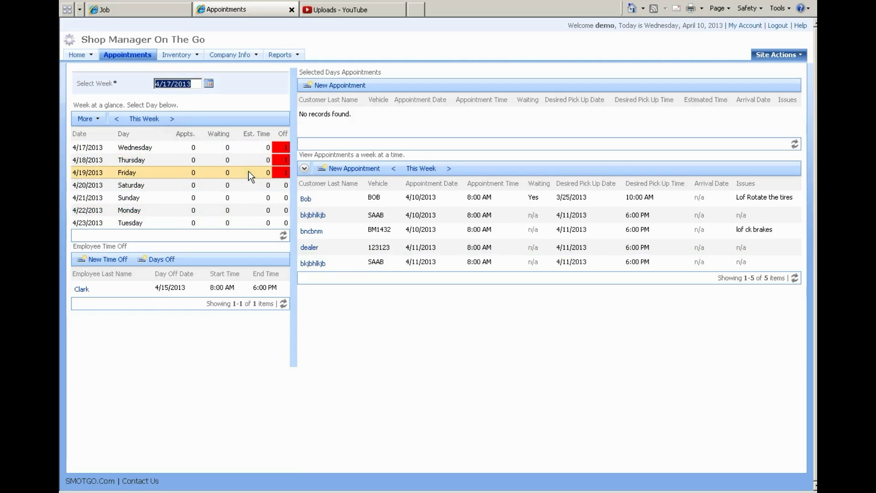
click(155, 147)
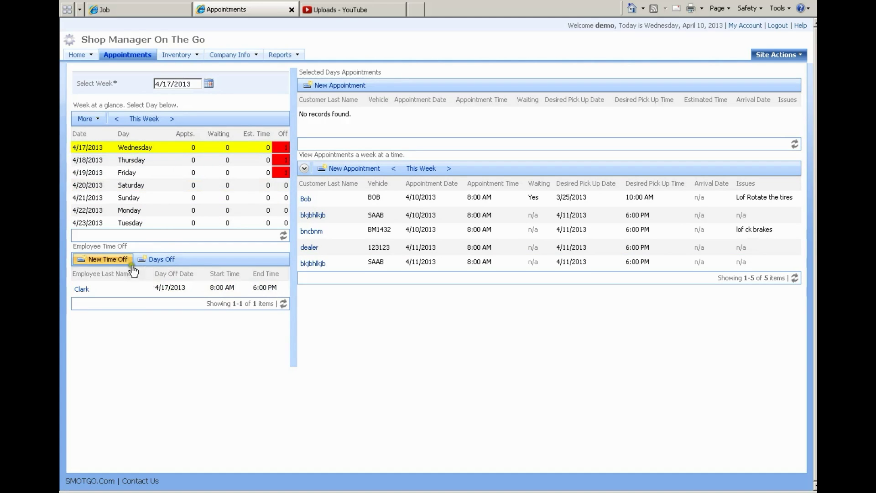
click(145, 119)
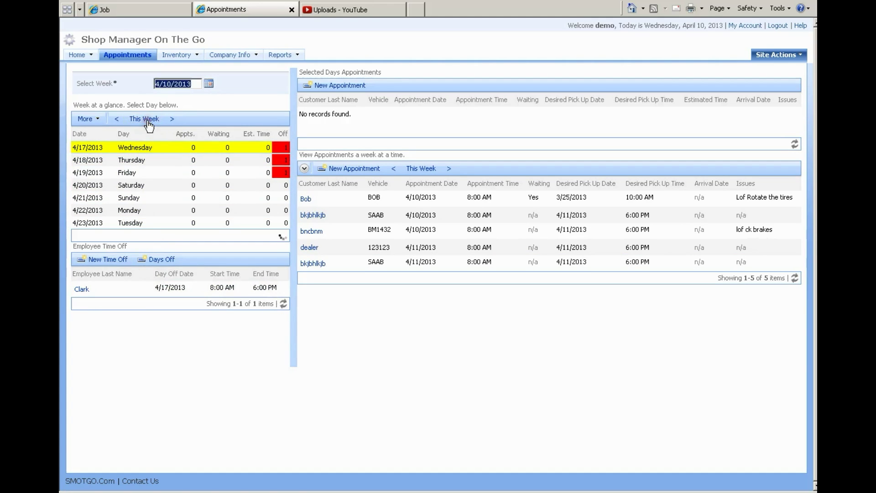
Step: Show Wednesday 4/10 and open its employee time-off entry for review
click(157, 152)
click(162, 292)
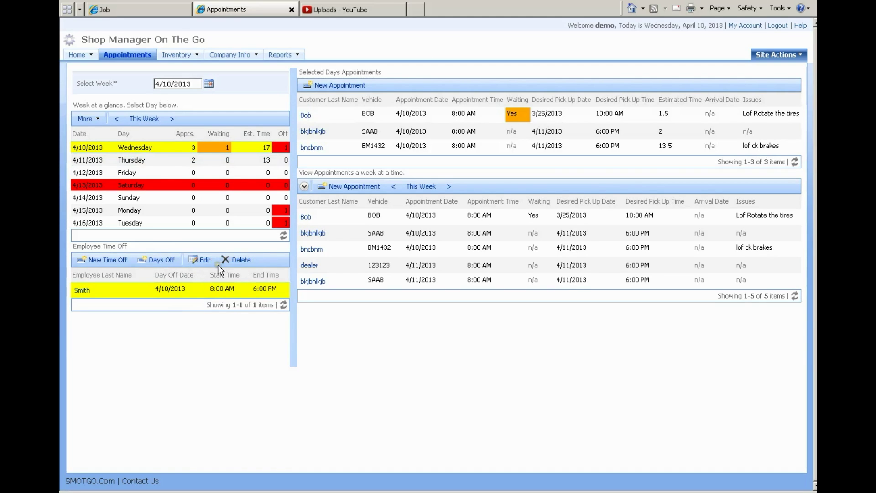
click(212, 291)
click(202, 258)
Step: Change the employee's day-off date to Friday 4/12/2013 and save it
click(334, 215)
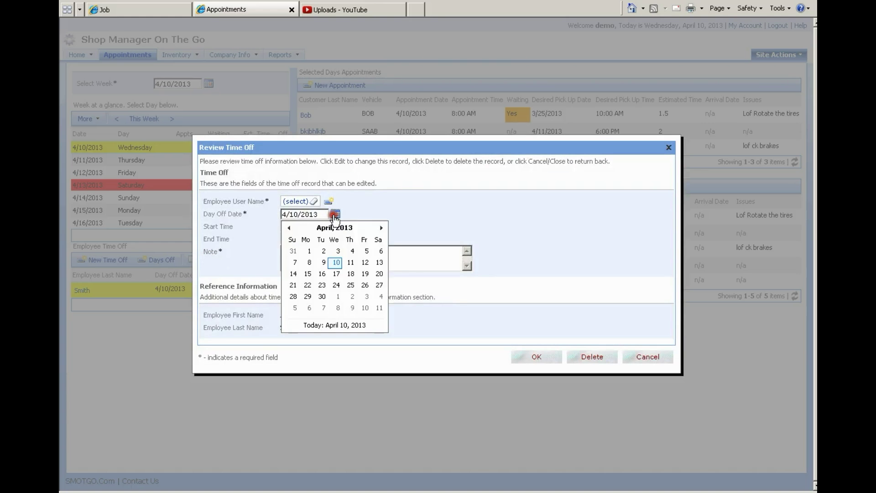
click(363, 263)
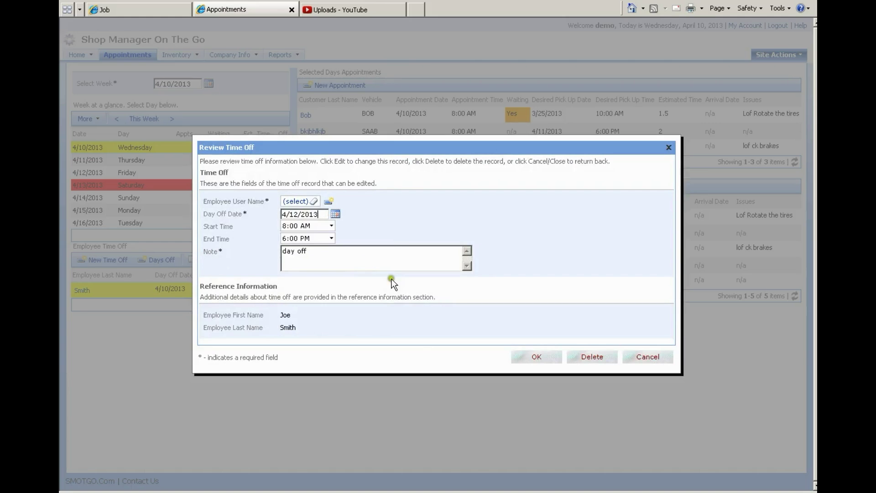
click(537, 357)
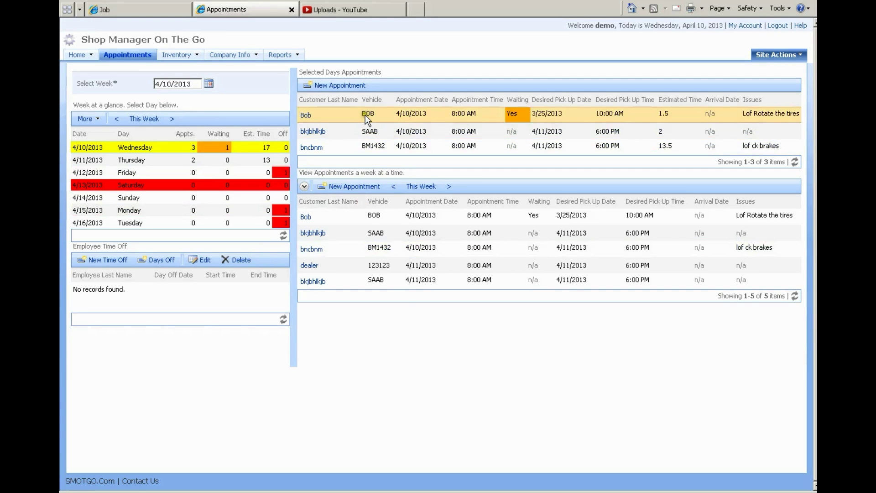
Step: Select the 4/10 tire-rotation appointment and show its action menu
click(396, 116)
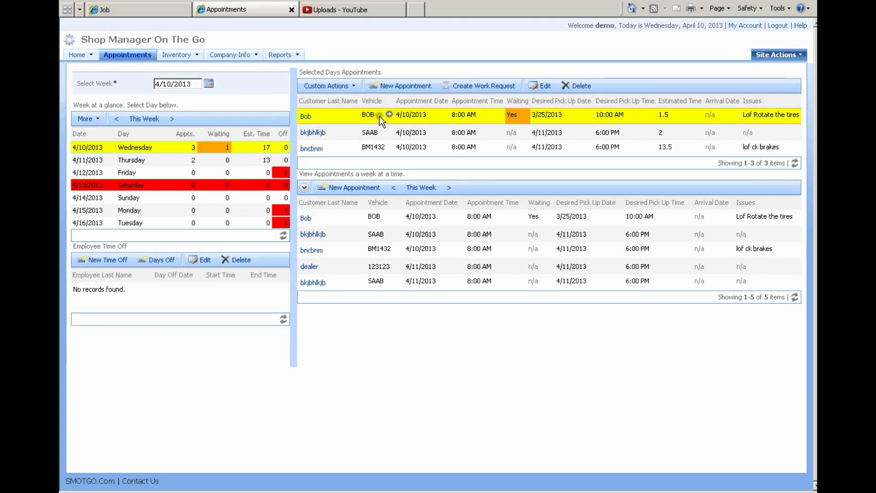
click(352, 116)
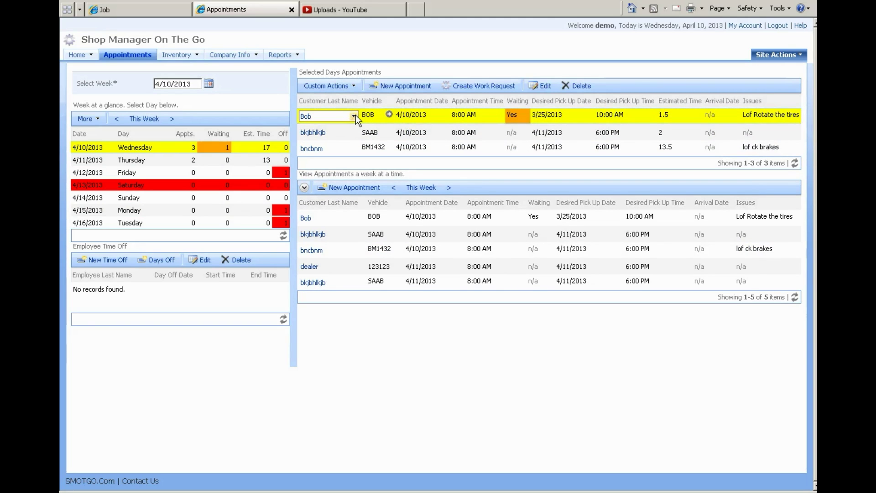
click(354, 116)
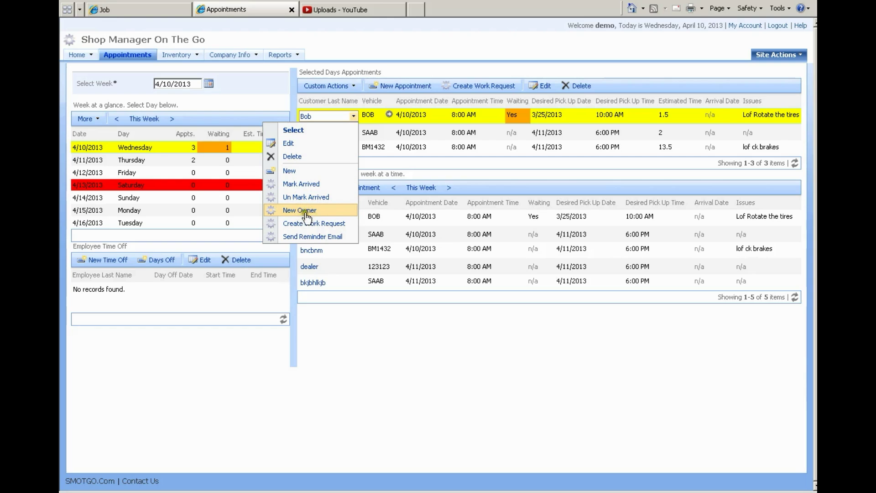
Step: Begin a New Owner change, pick a customer, then cancel, leaving the owner unchanged
click(302, 212)
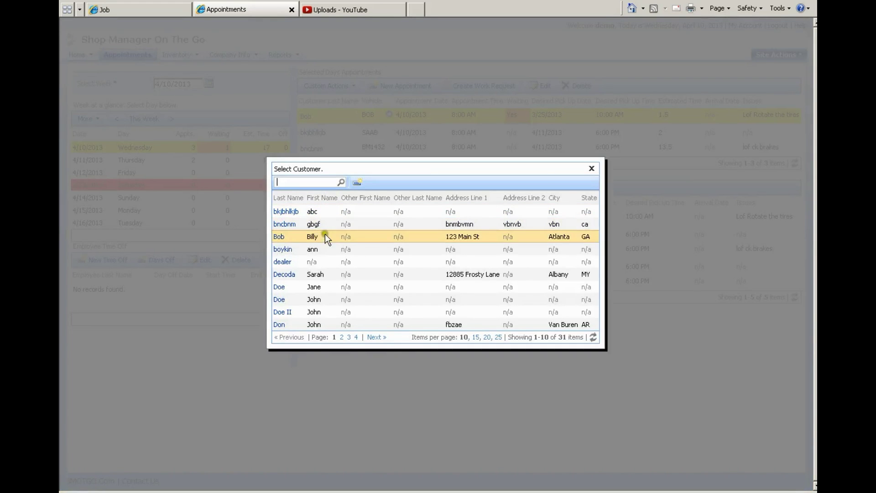
click(330, 273)
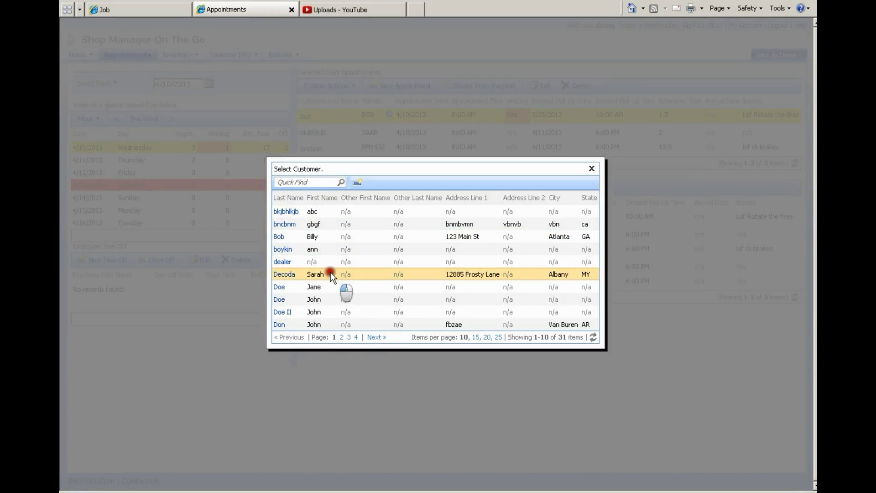
drag(331, 272, 592, 172)
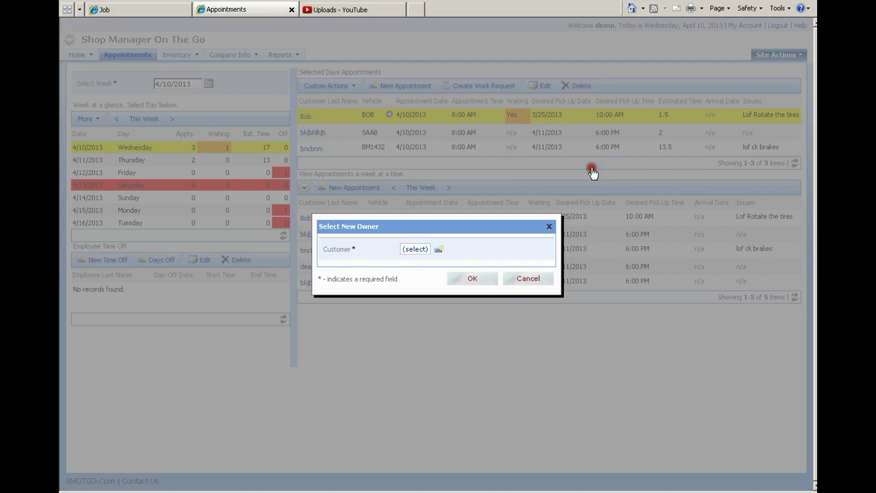
click(542, 277)
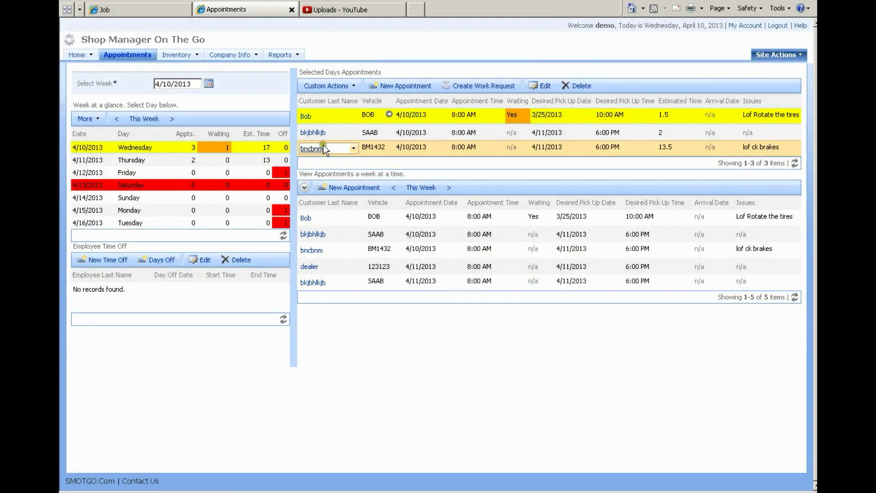
Step: Choose Create Work Request from the tire-rotation appointment's action menu
click(352, 117)
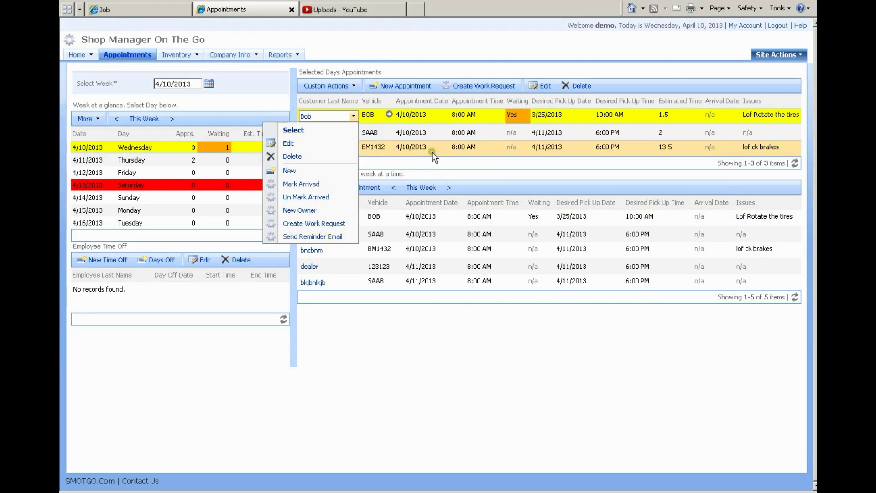
click(435, 114)
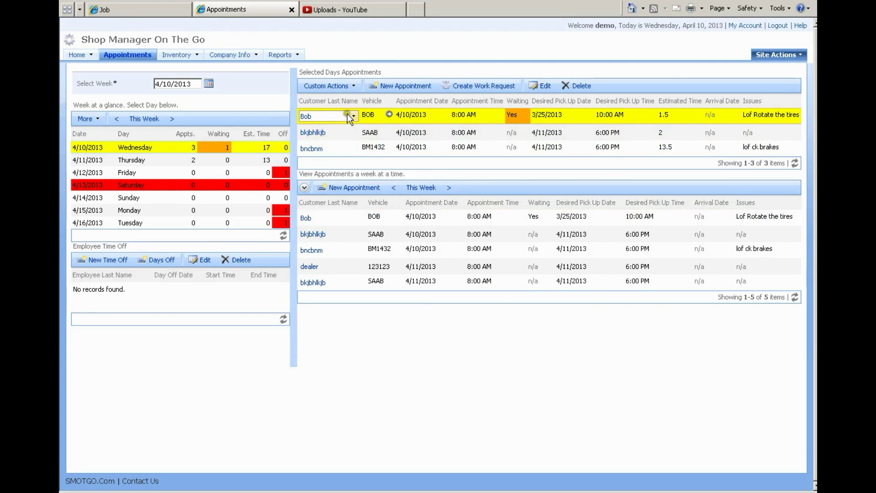
click(353, 114)
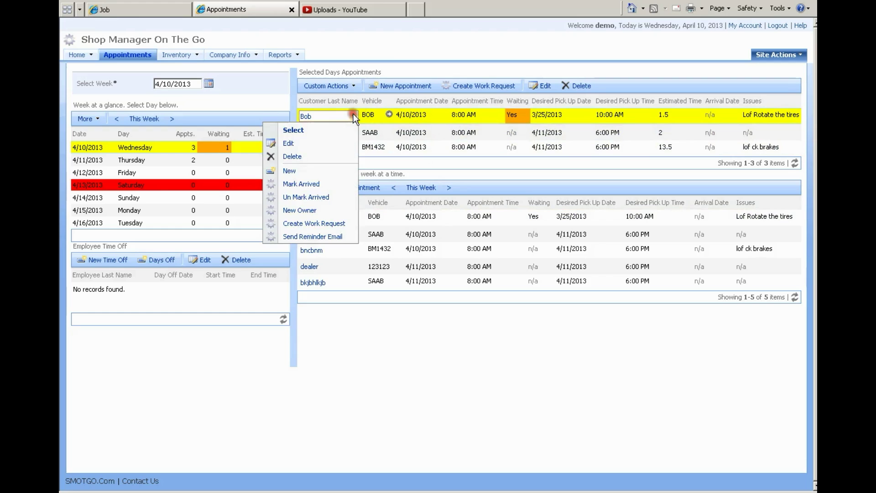
click(321, 224)
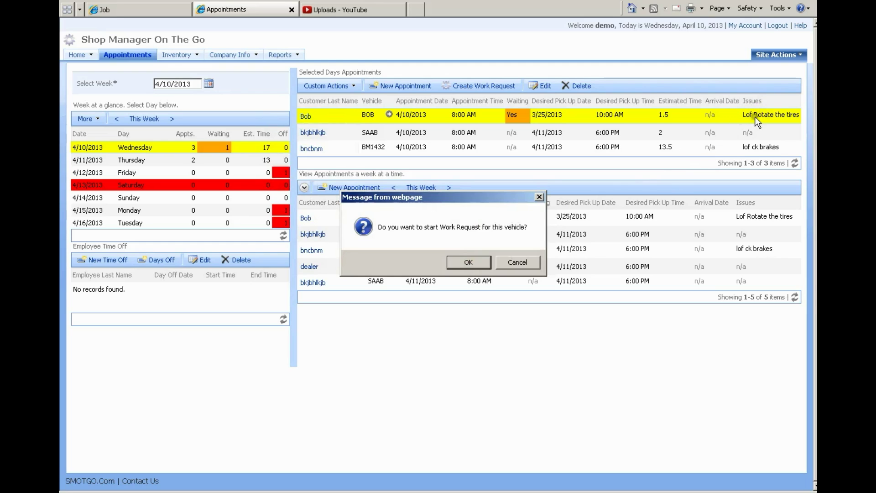
Step: Confirm the work request, then go back to the Appointments page
click(471, 262)
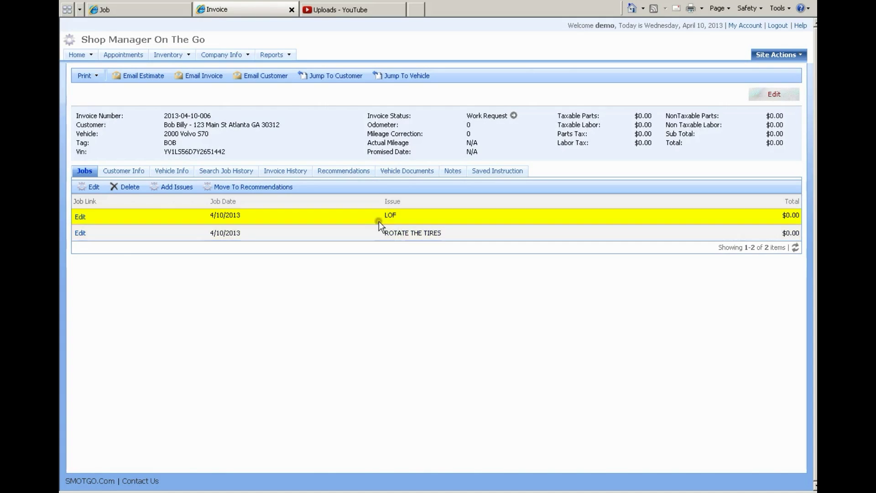
click(123, 54)
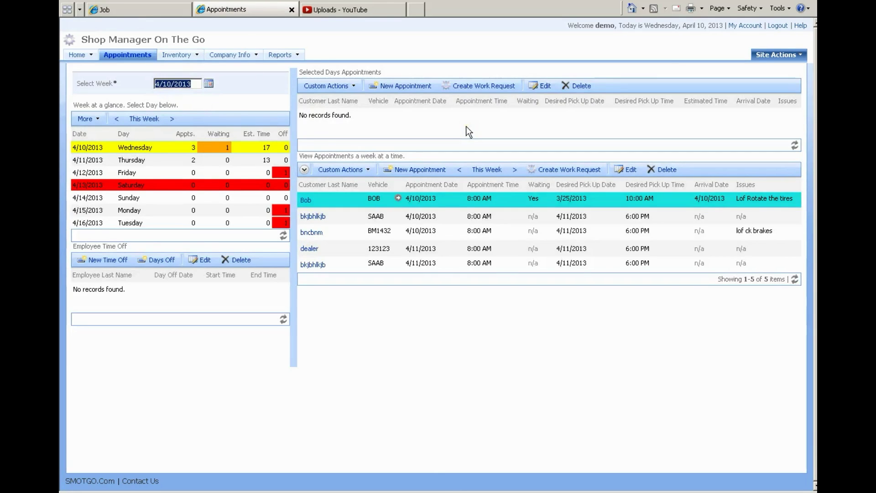
Step: Show Wednesday 4/10/2013's three appointments and check the tire-rotation row's action list
click(144, 157)
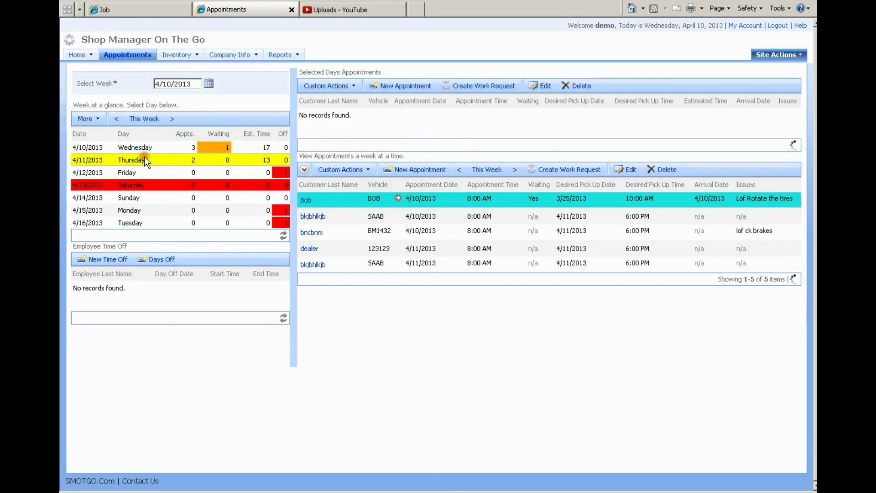
click(144, 149)
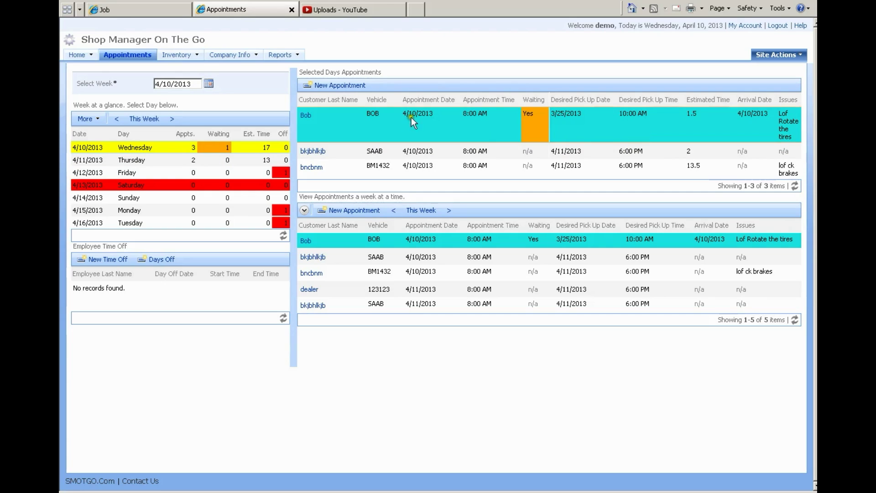
click(380, 123)
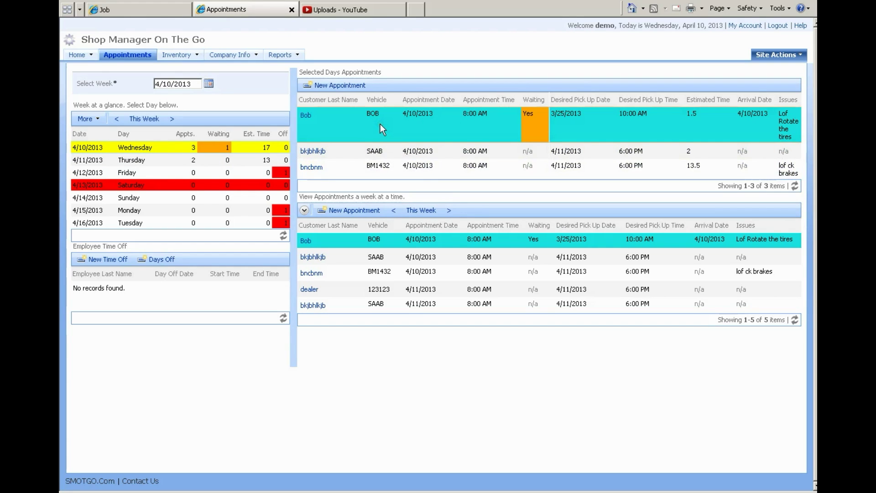
click(355, 113)
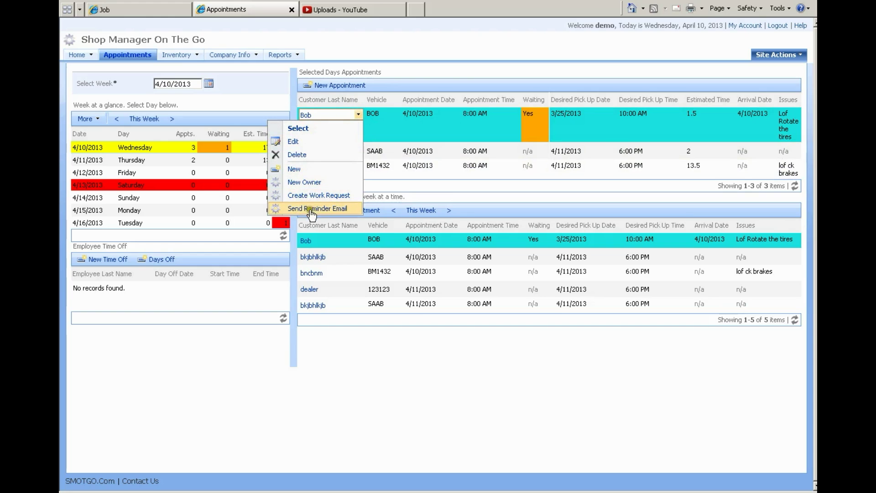
click(388, 136)
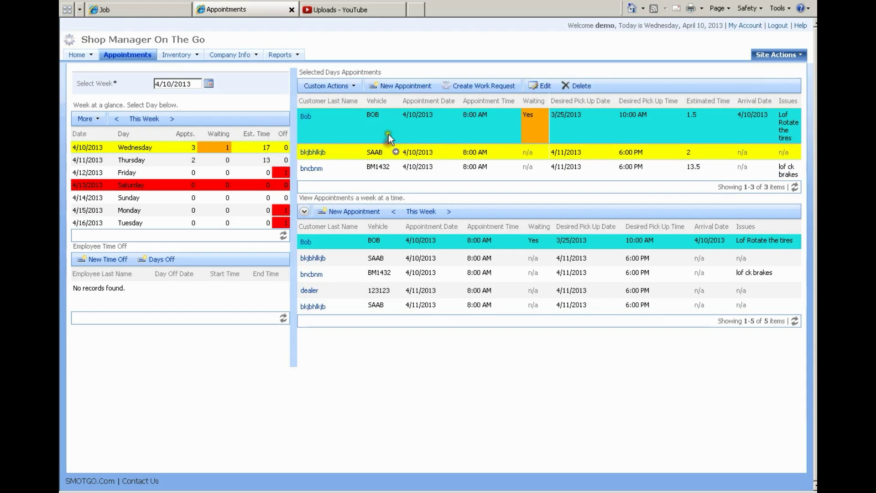
Step: Unmark and then re-mark the tire-rotation appointment as arrived
click(356, 86)
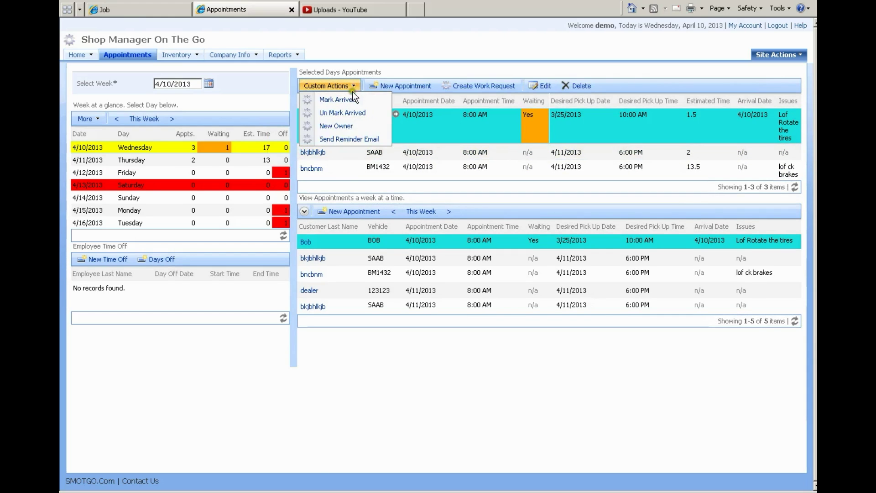
click(343, 114)
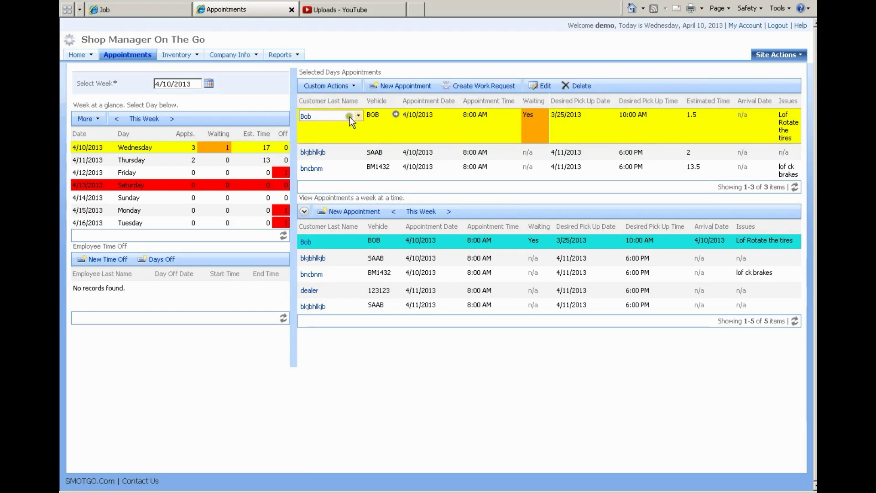
click(442, 169)
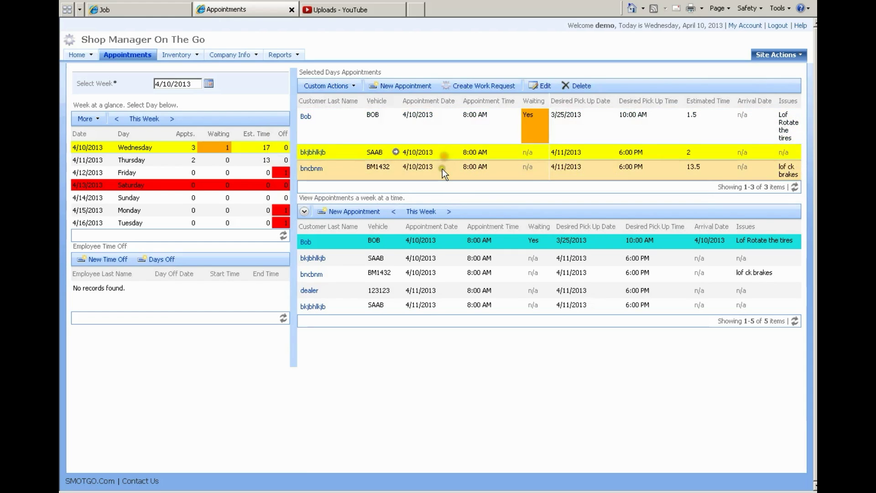
click(423, 129)
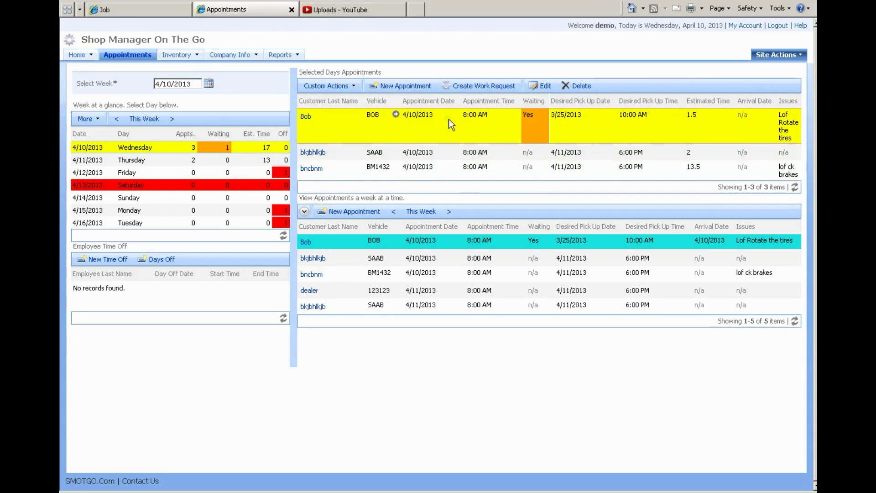
click(355, 87)
click(355, 100)
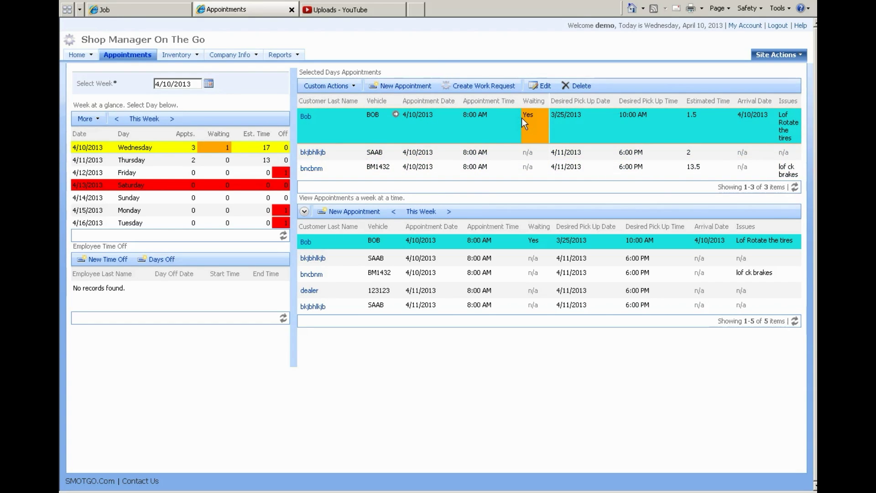
Step: Select the Wednesday SAAB appointment and mark it arrived via Custom Actions
click(393, 155)
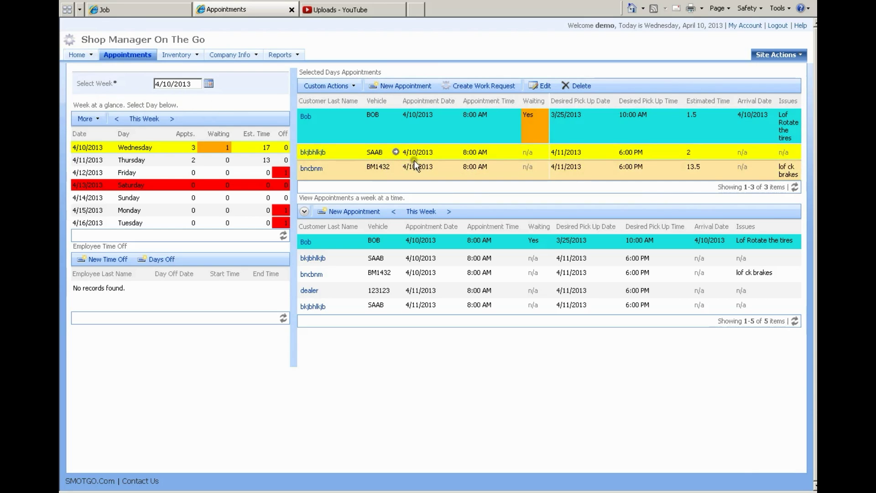
click(357, 151)
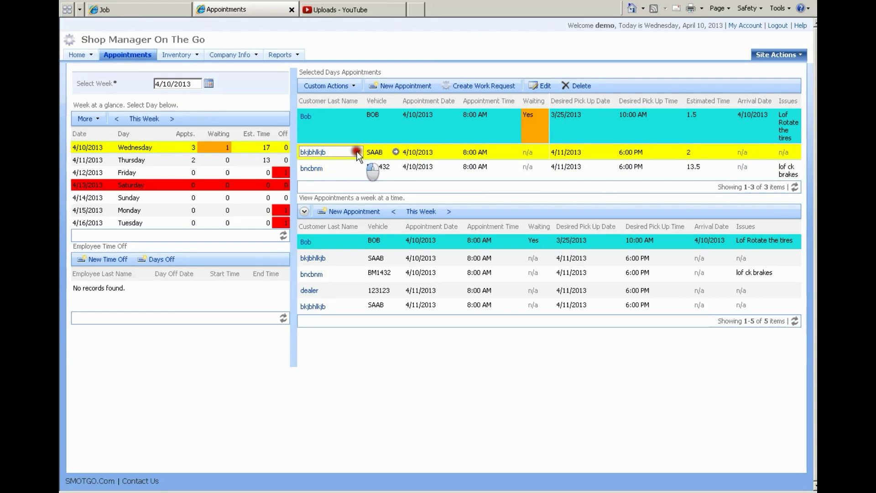
click(357, 152)
click(327, 221)
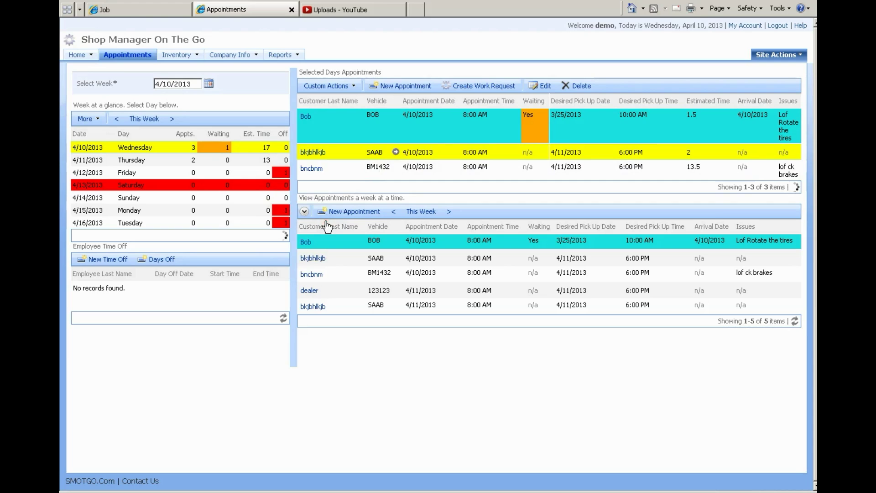
click(355, 86)
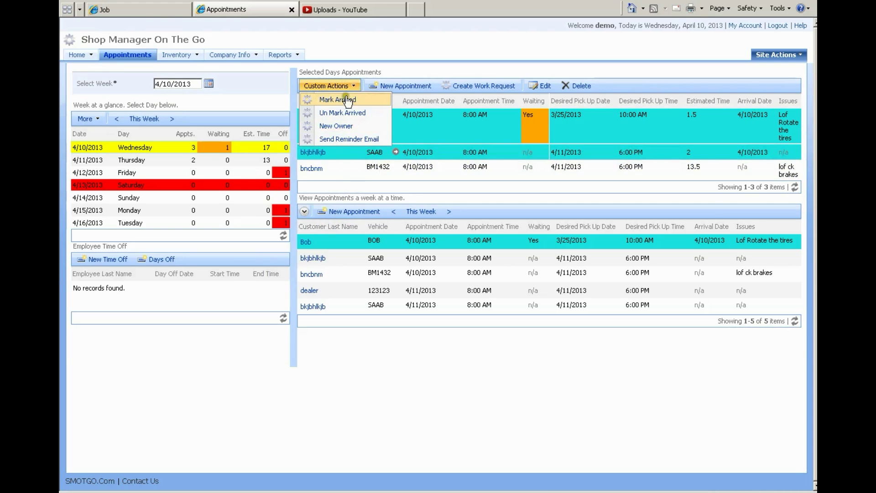
click(348, 123)
click(344, 154)
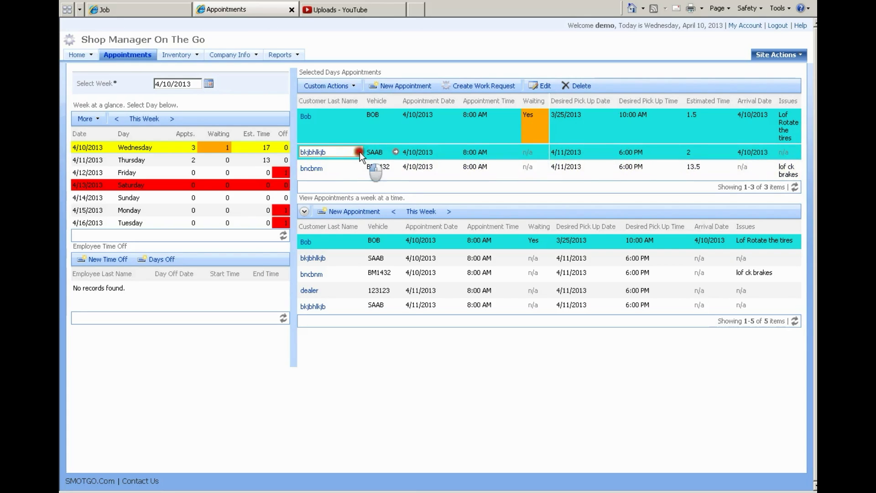
click(358, 152)
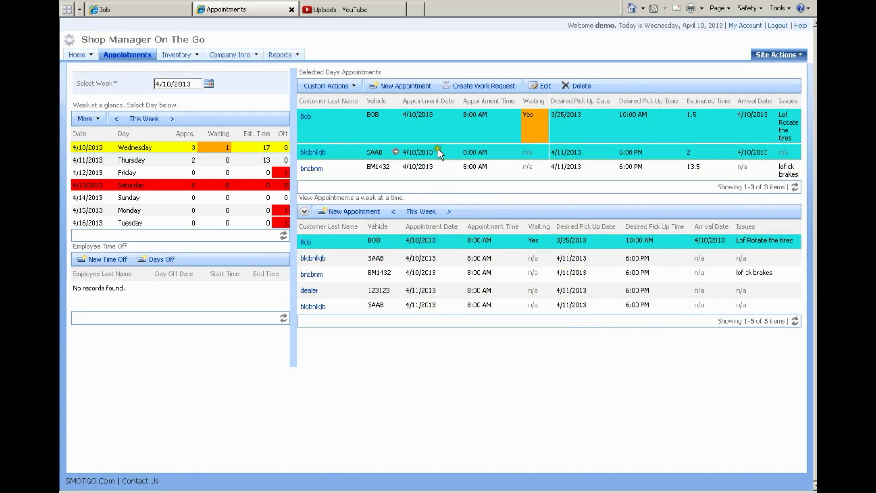
Step: Show Thursday 4/11/2013's two appointments, vehicles 123123 and SAAB
click(412, 245)
click(371, 212)
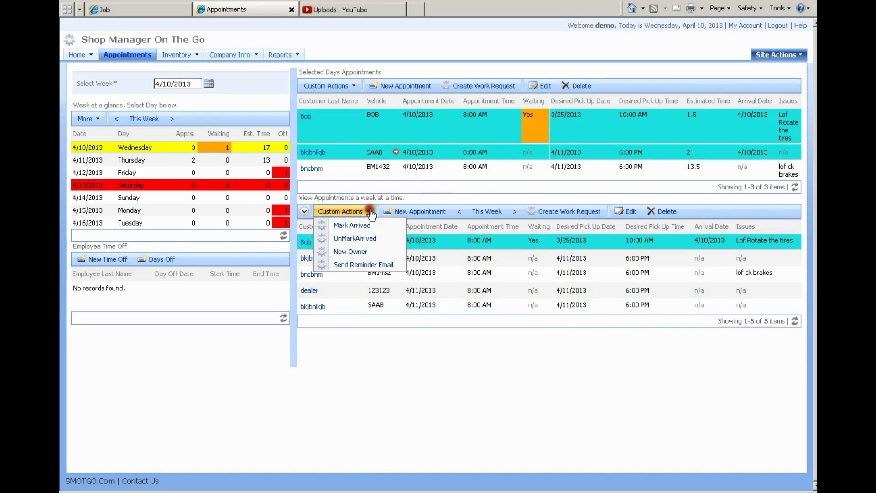
click(419, 238)
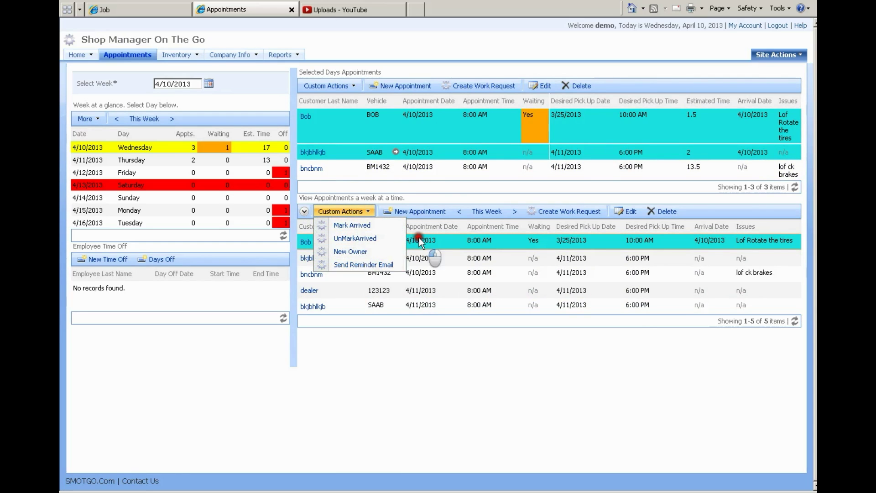
click(360, 239)
click(360, 239)
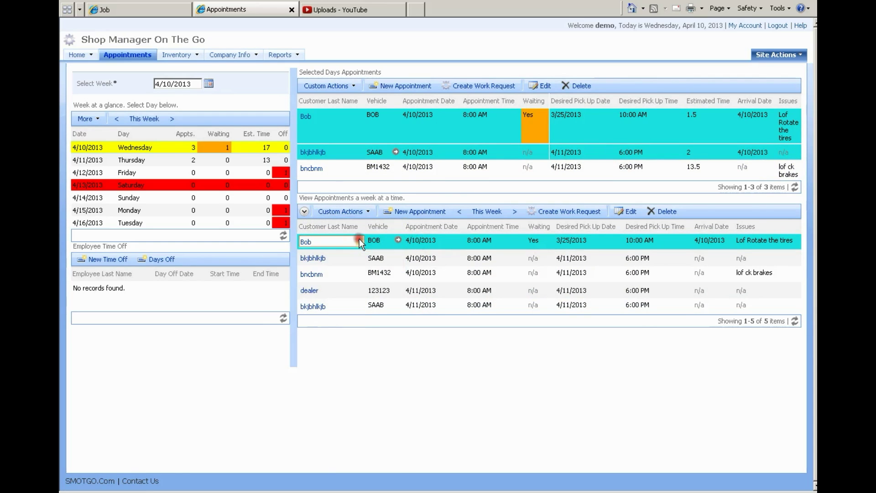
mouse_move(344, 151)
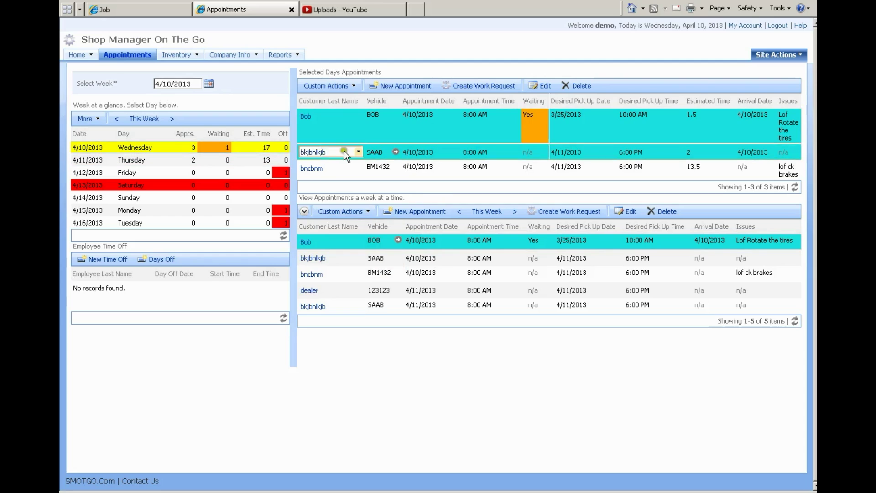
click(171, 159)
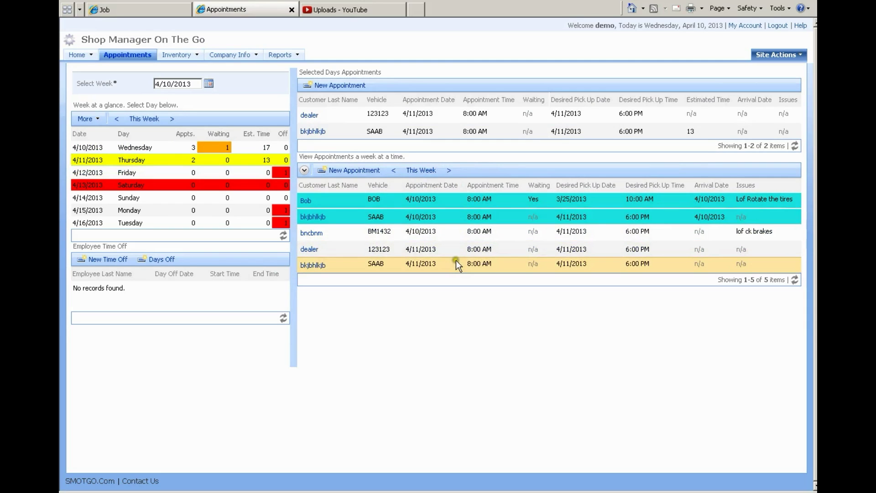
Step: Move the week list back to the week of 3/29/2013, showing its 9:00 AM 'Change oil and filter' booking
click(417, 171)
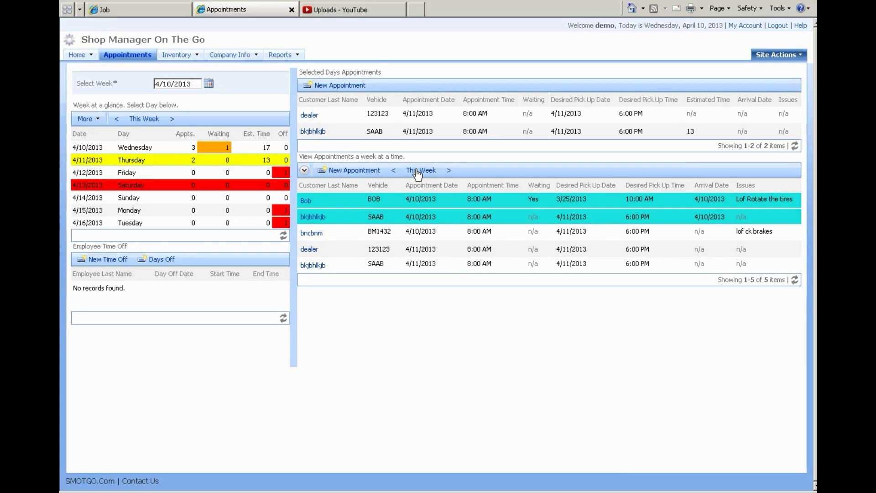
click(449, 171)
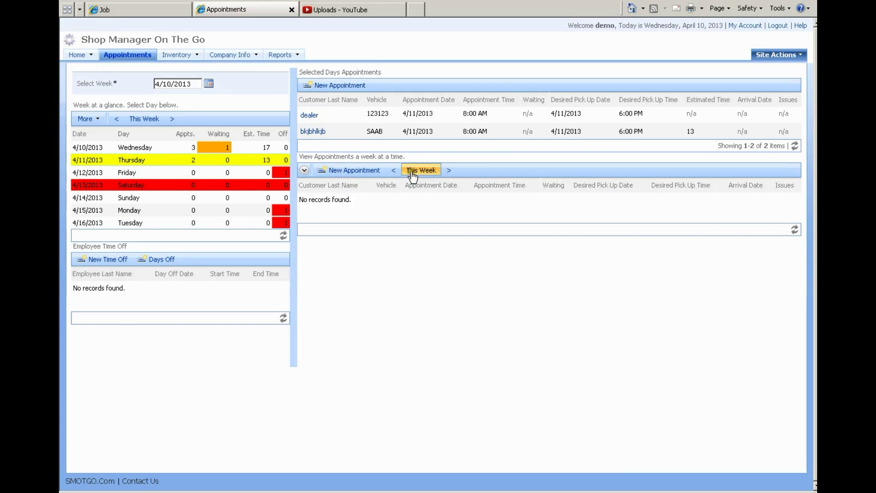
click(394, 171)
click(393, 172)
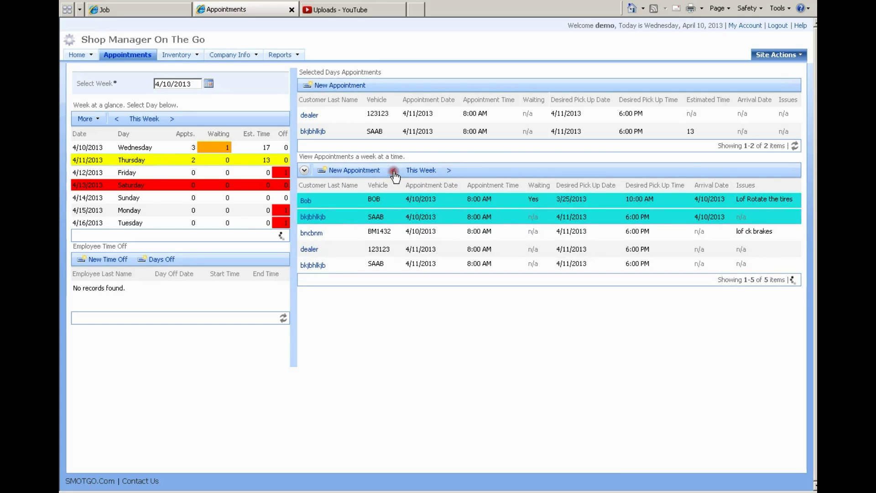
click(394, 171)
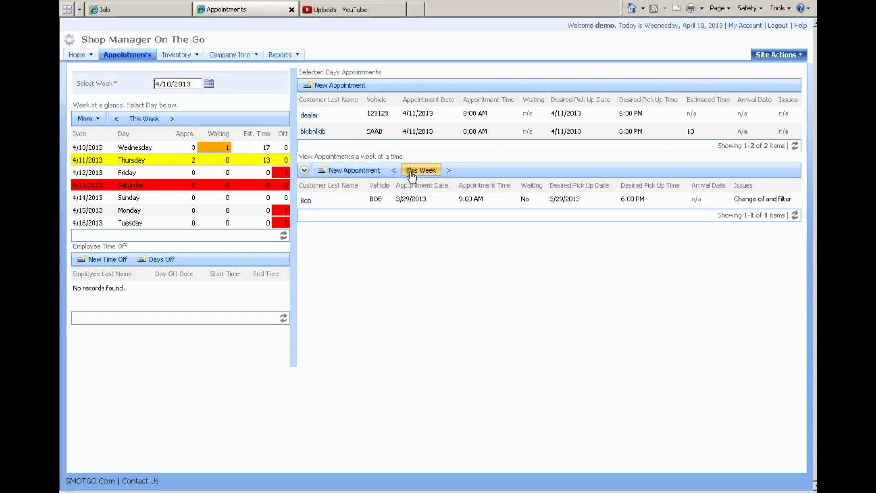
click(422, 251)
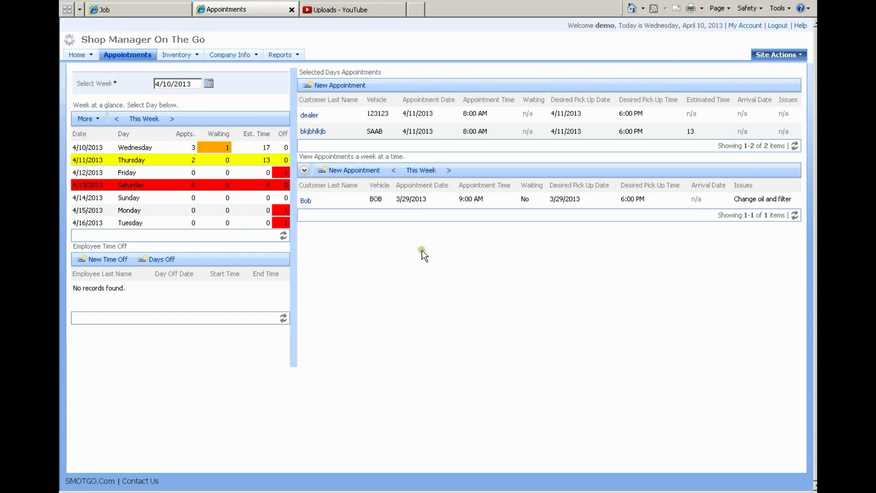